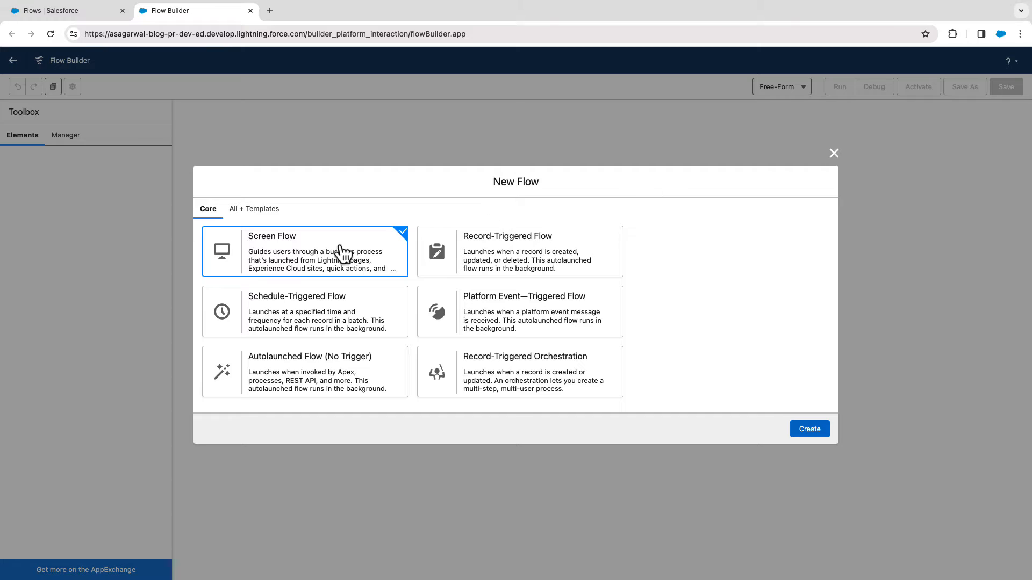
Create a screen flow and add a Screen element labelled "Account Form" between Start and End.
left_click(810, 430)
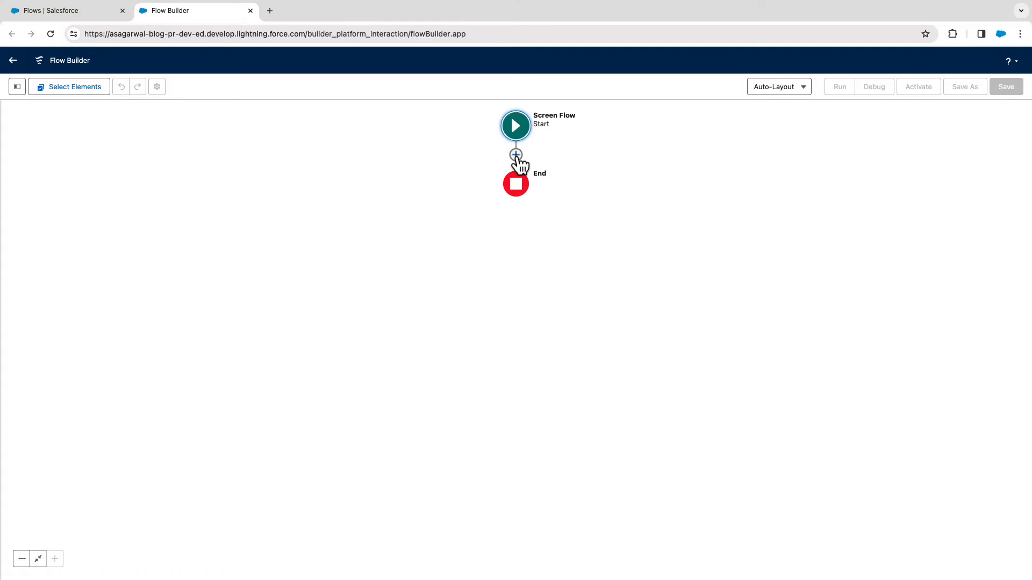
left_click(516, 154)
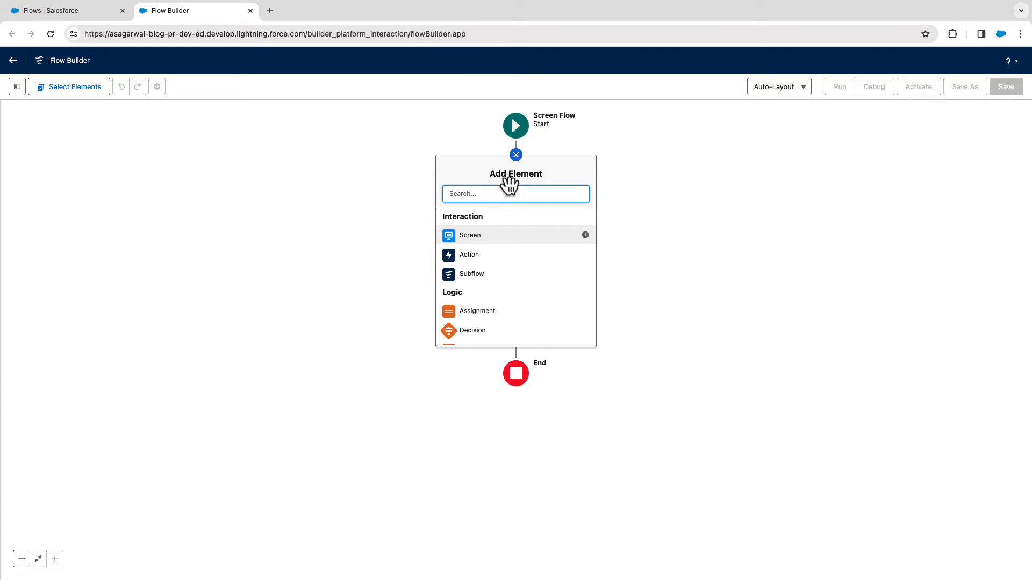
left_click(470, 238)
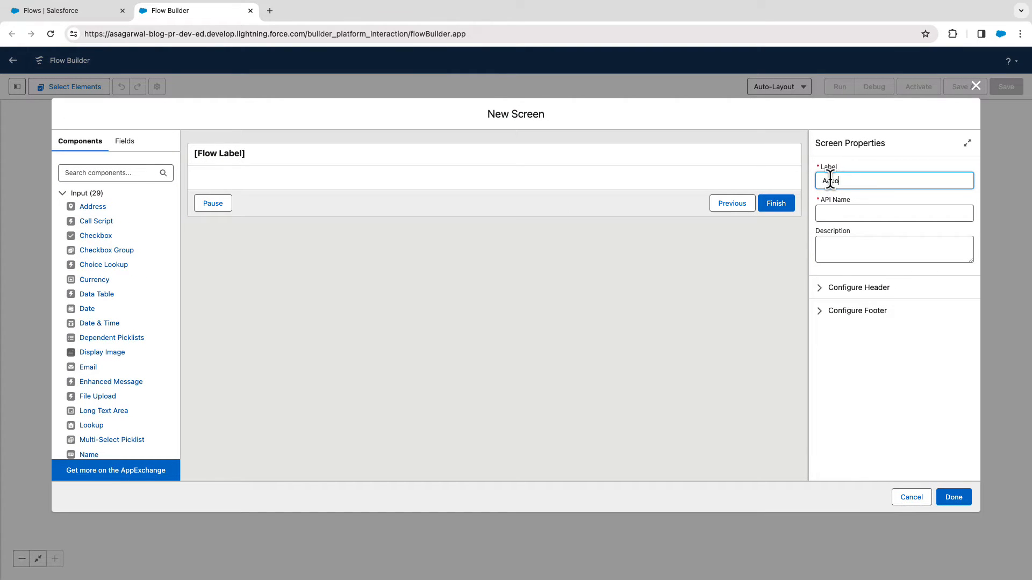
type("Account Form")
key("Tab")
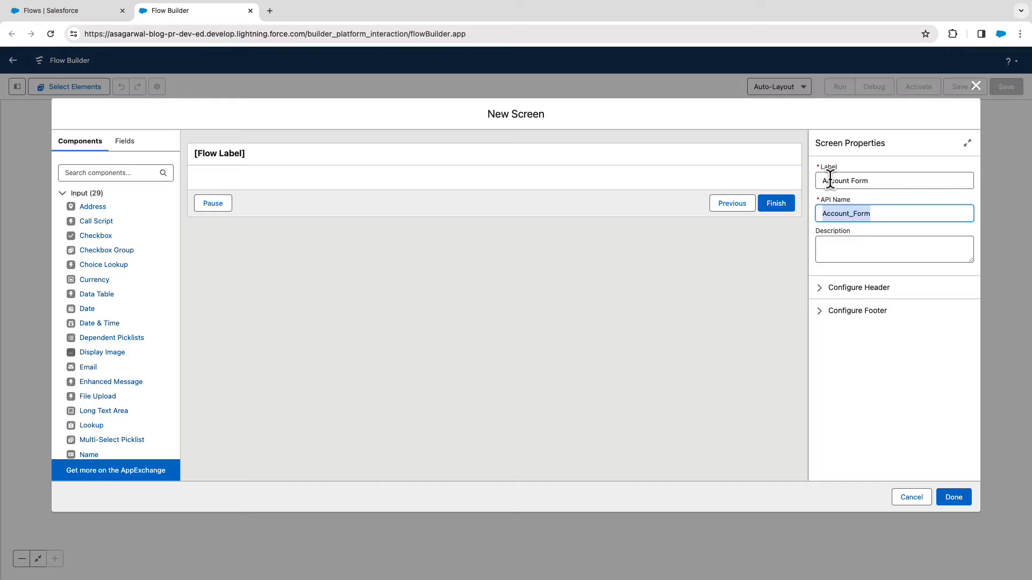
Find the Repeater (Beta) component and place it on the Account Form screen.
left_click(128, 172)
type("re")
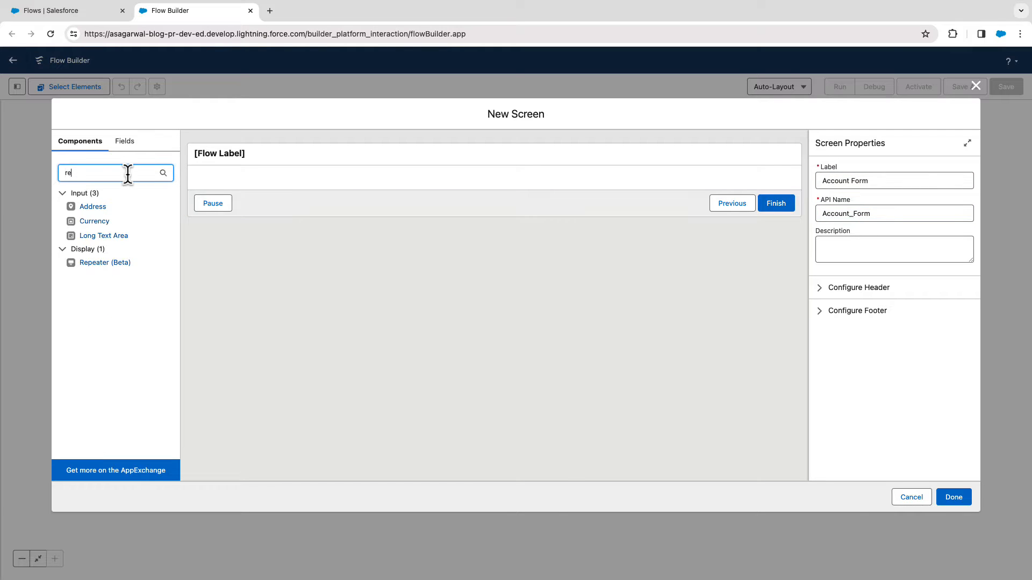
type("pe")
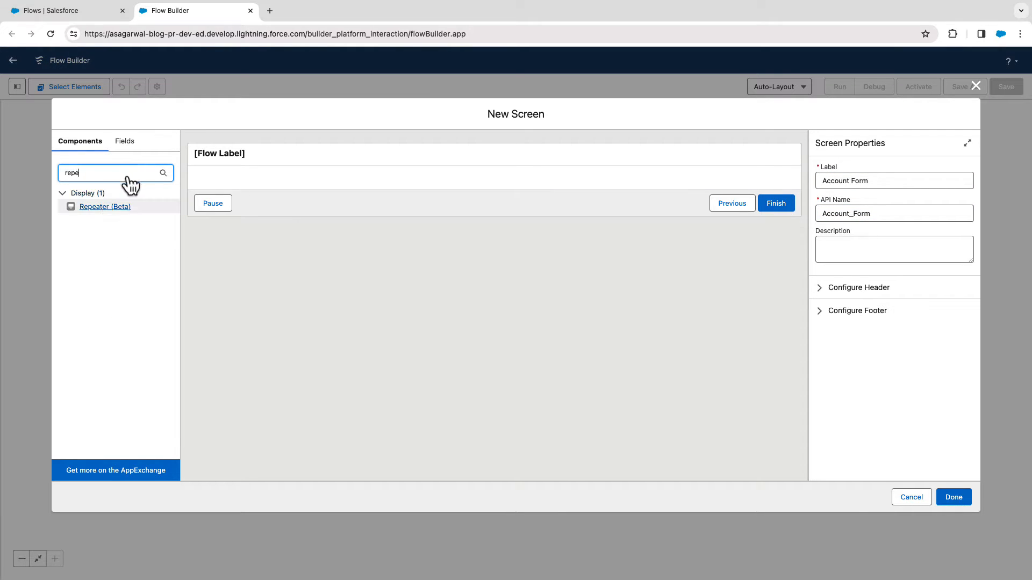
left_click_drag(103, 208, 275, 186)
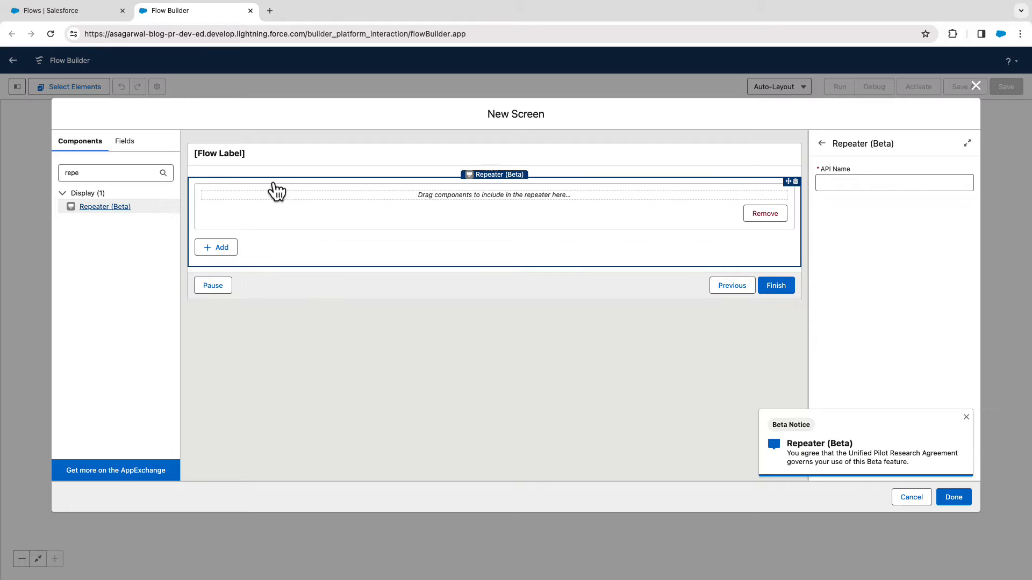
Add a Text input inside the repeater and label it "Account Name".
double_click(115, 173)
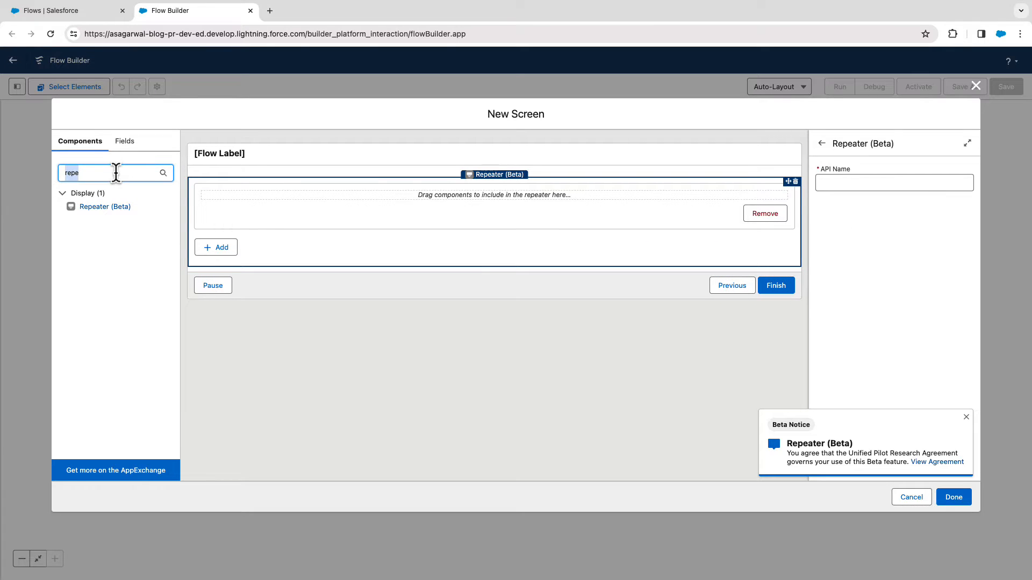
type("text")
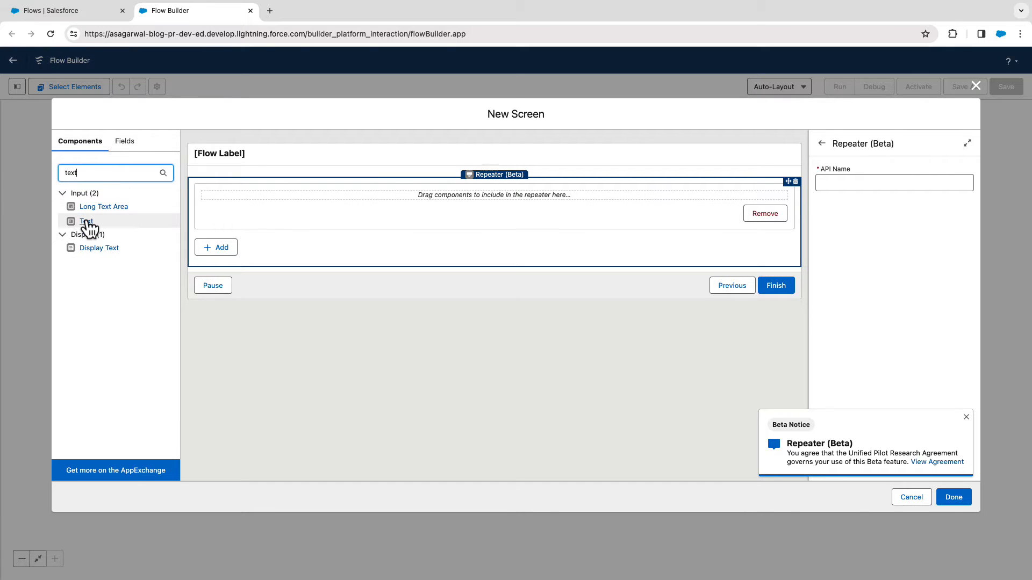
left_click_drag(88, 226, 241, 200)
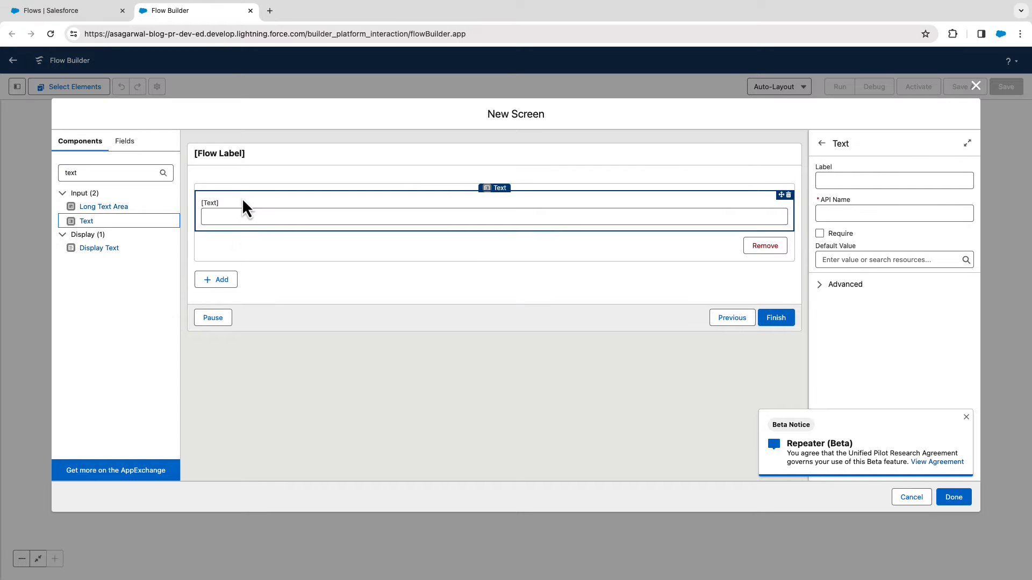
left_click(833, 182)
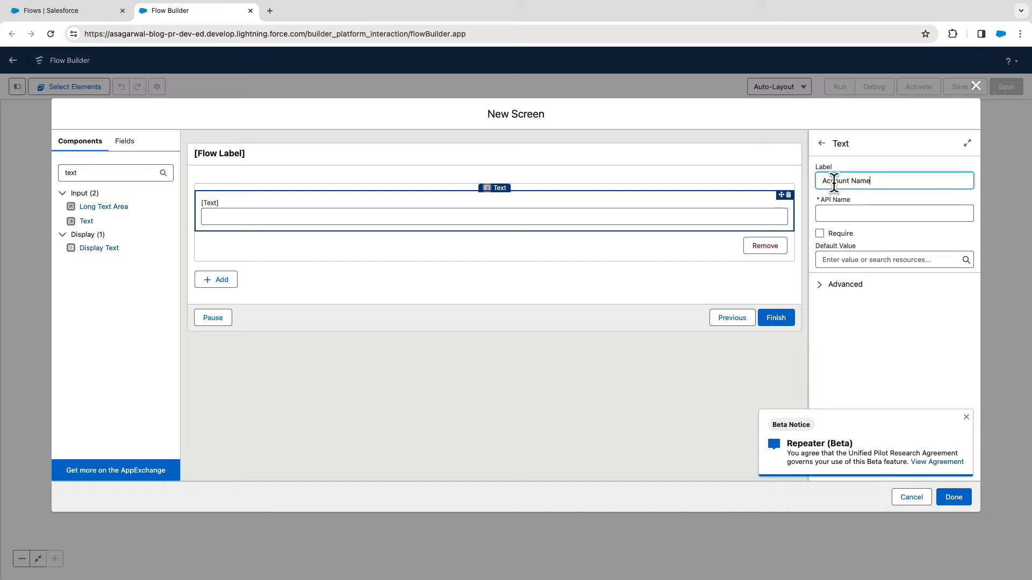
key("Tab")
Add a Date input below Account Name in the repeater and label it "Date of Incorporation".
double_click(80, 176)
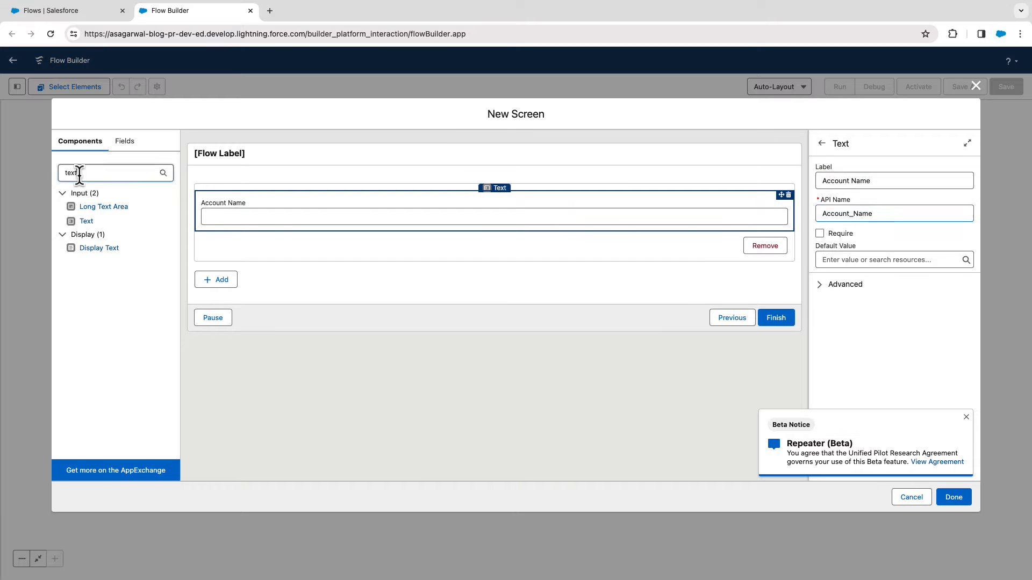
type("date")
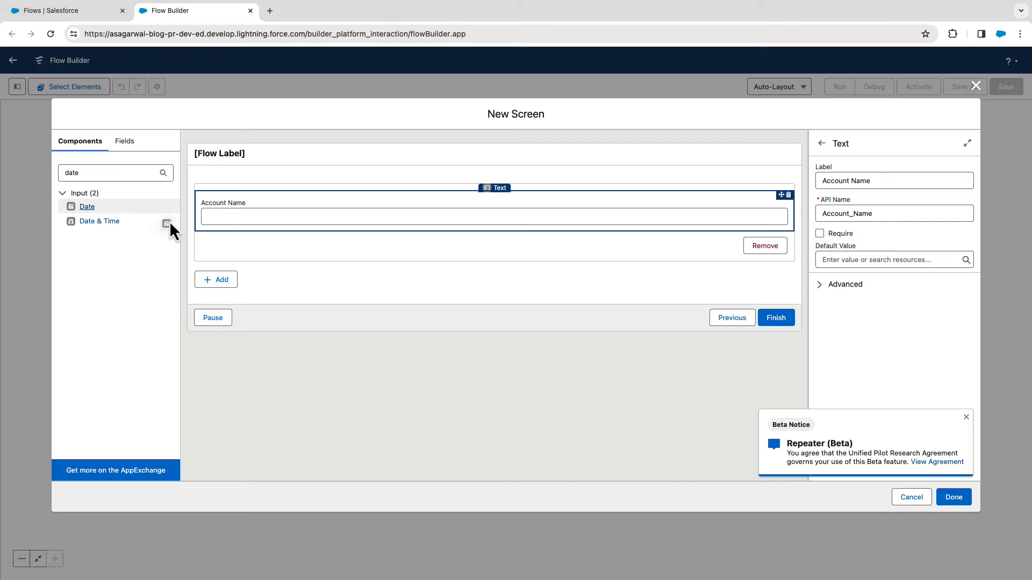
left_click_drag(170, 225, 258, 227)
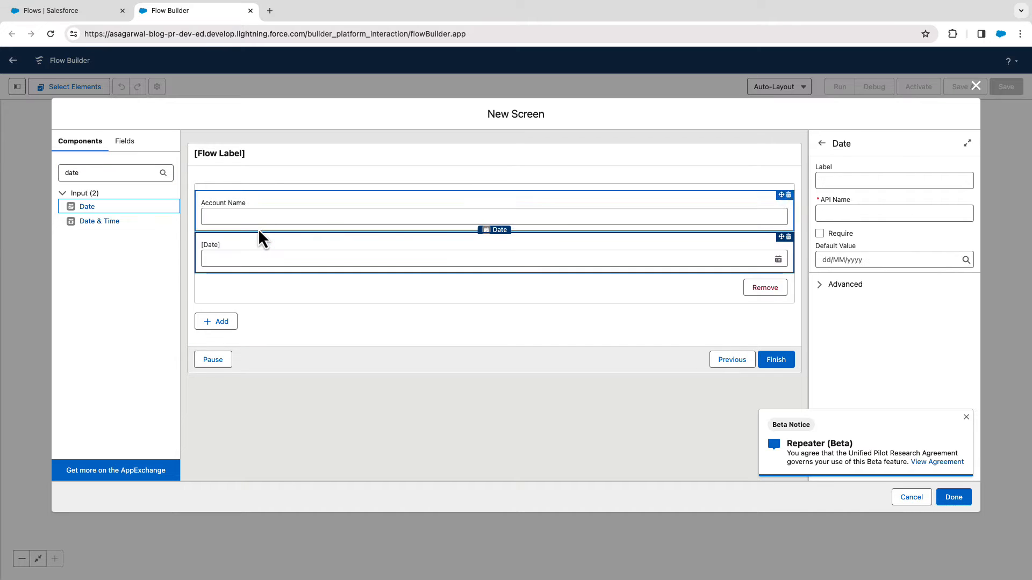
left_click(854, 180)
type("Date of Incorporation")
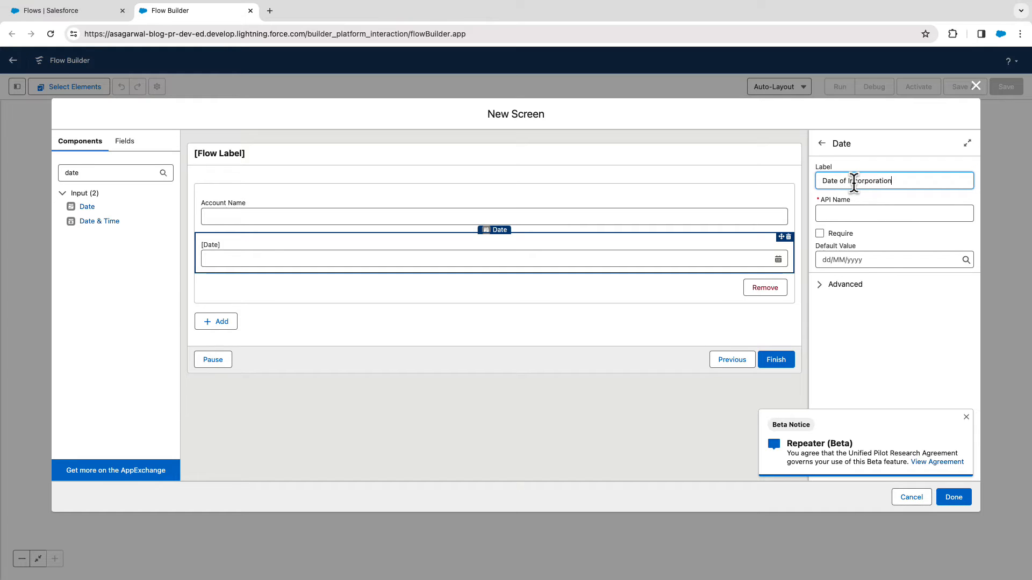
key("Tab")
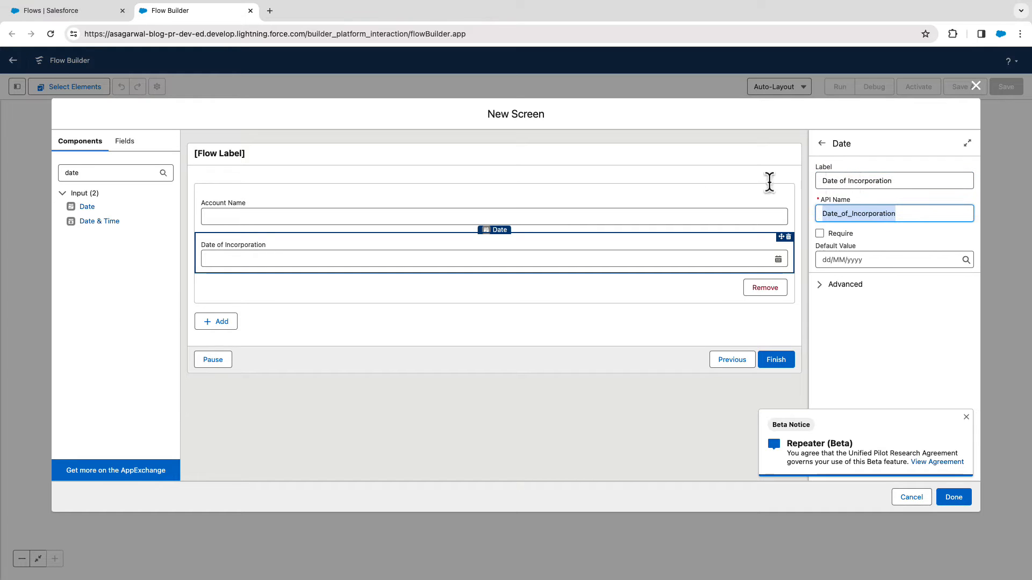
Add a Picklist below Date of Incorporation in the repeater and label it "Industry".
double_click(110, 172)
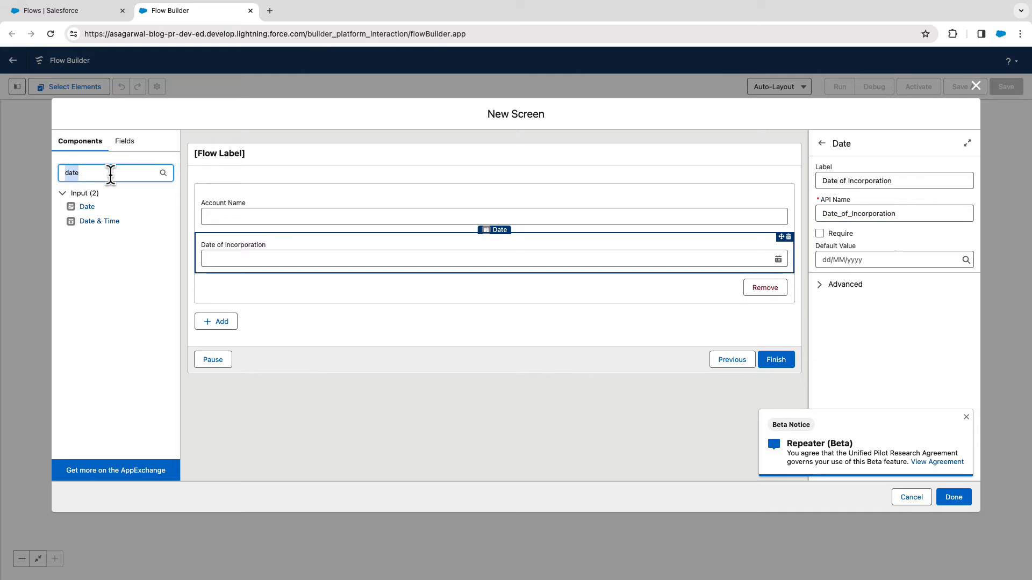
type("Picklist")
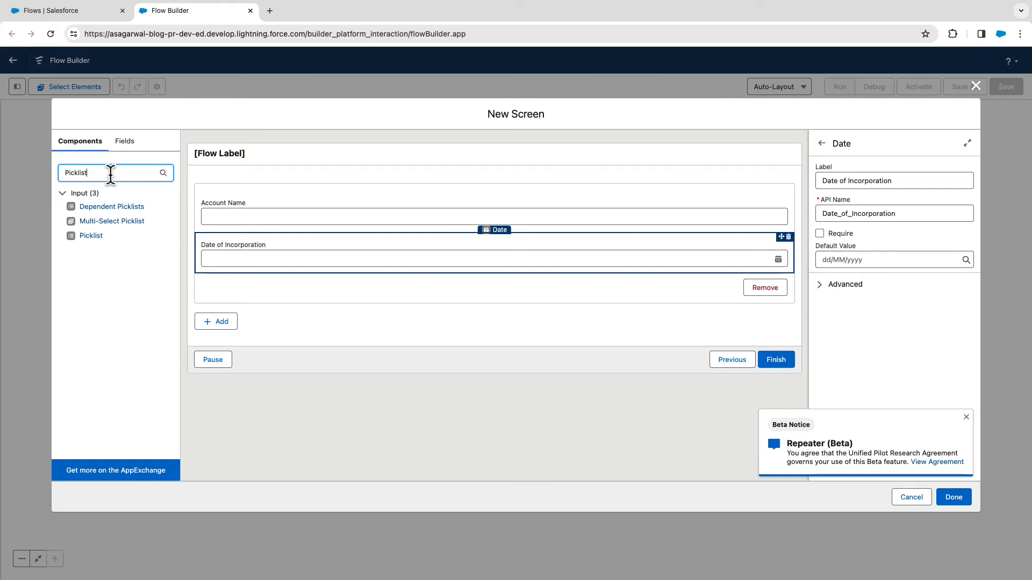
left_click_drag(102, 236, 244, 268)
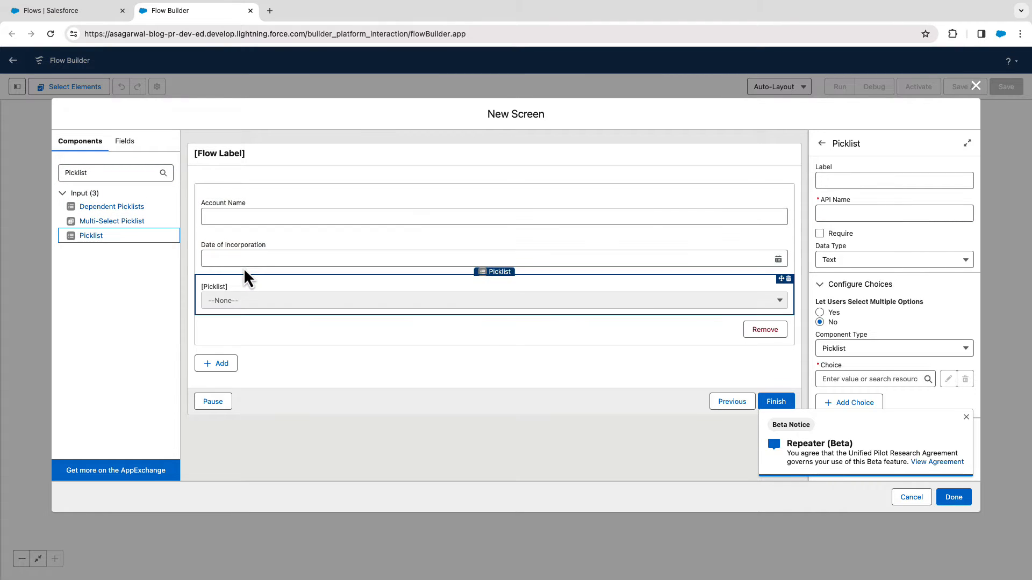
left_click(837, 182)
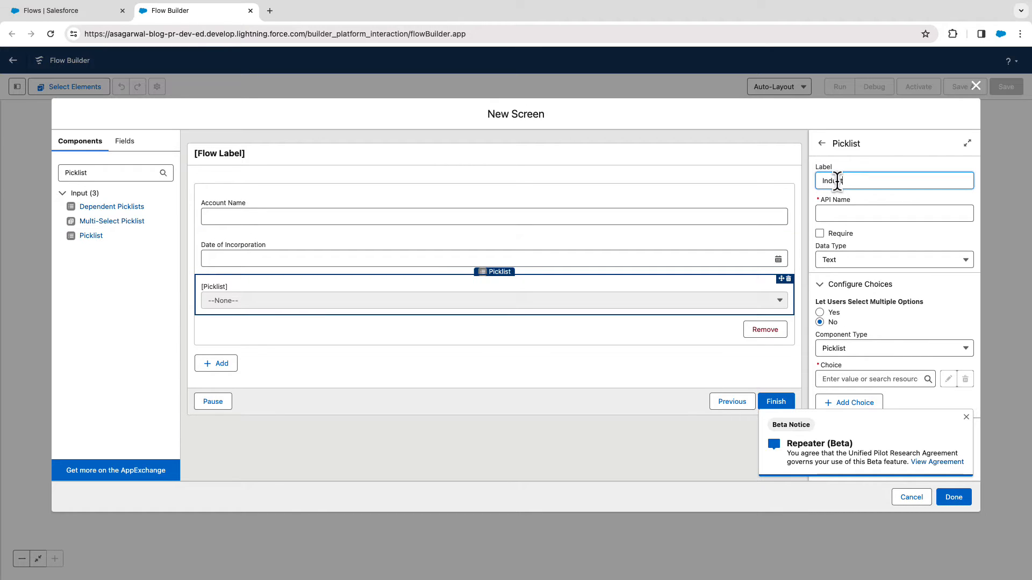
key("Tab")
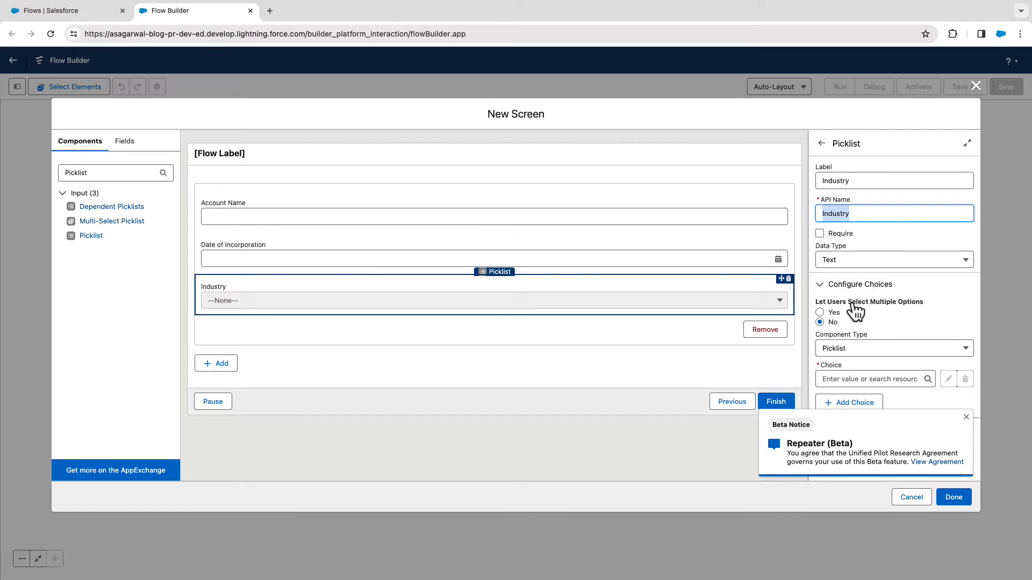
Start a new choice resource for the Industry picklist as a Picklist Choice Set with API name accountIndustry.
left_click(839, 380)
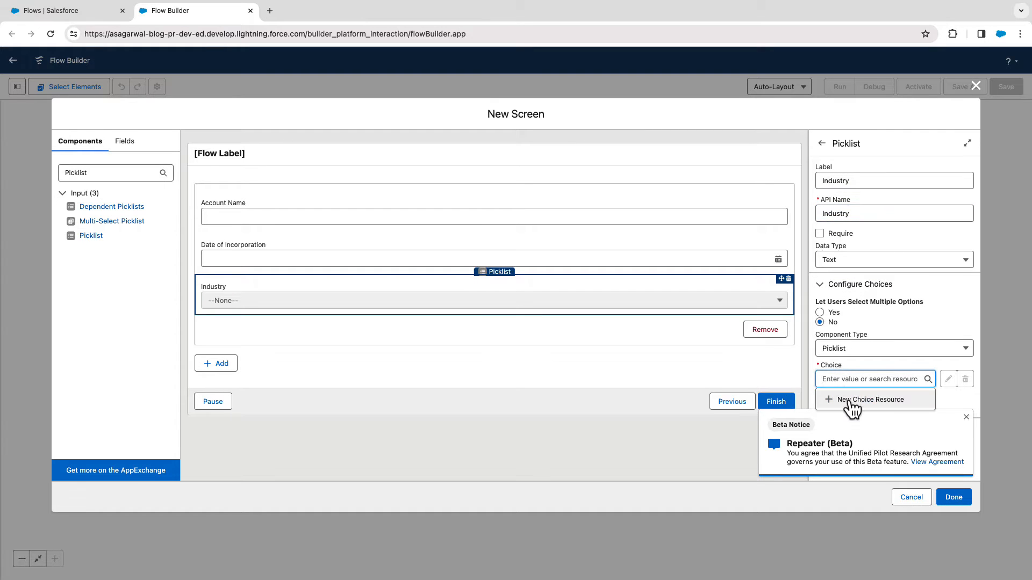
left_click(851, 402)
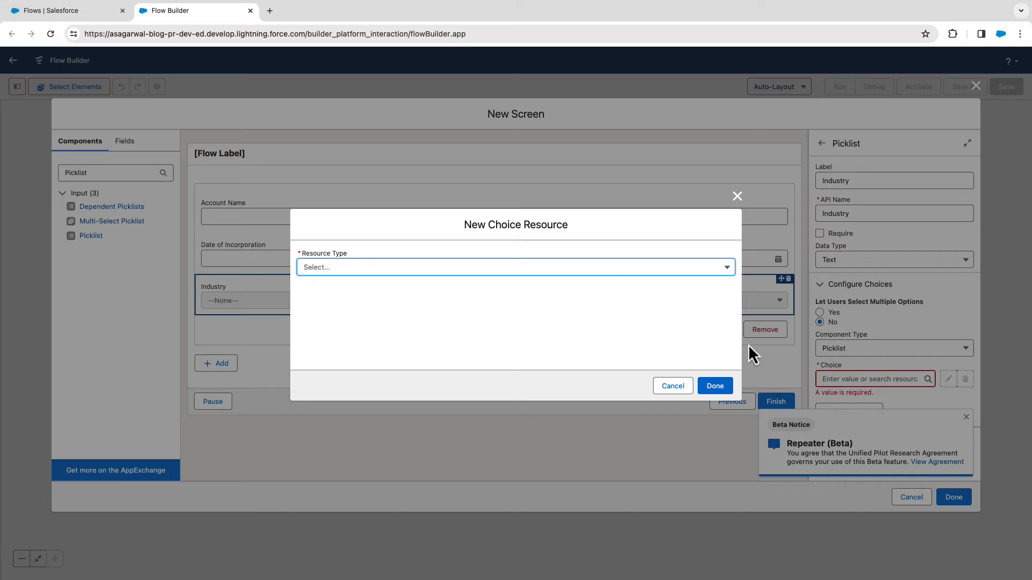
left_click(617, 269)
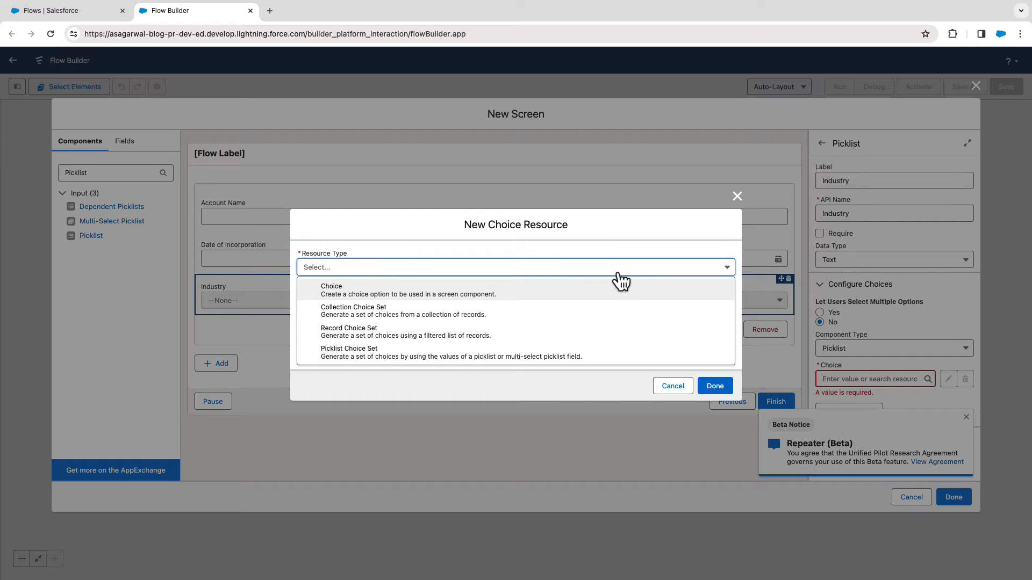
left_click(601, 357)
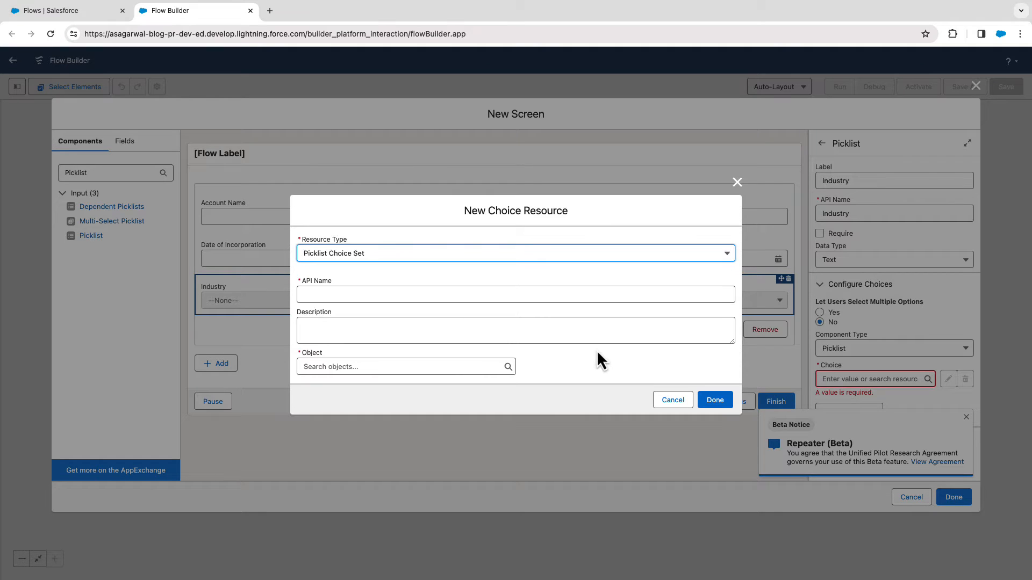
left_click(395, 294)
type("account")
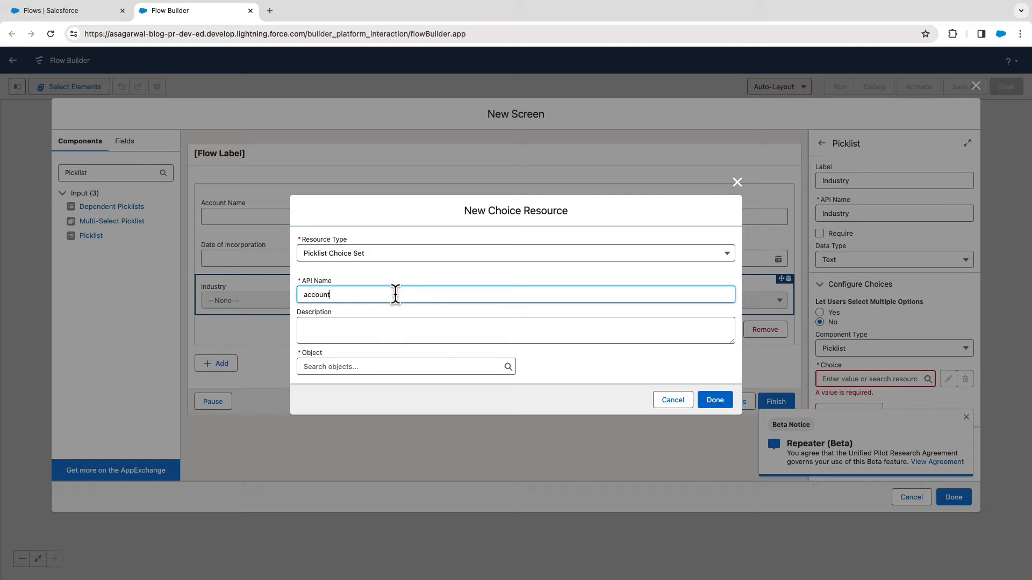
type("Industry")
Base the choice set on the Account object with data type Picklist and field Industry, and finish the resource.
left_click(423, 366)
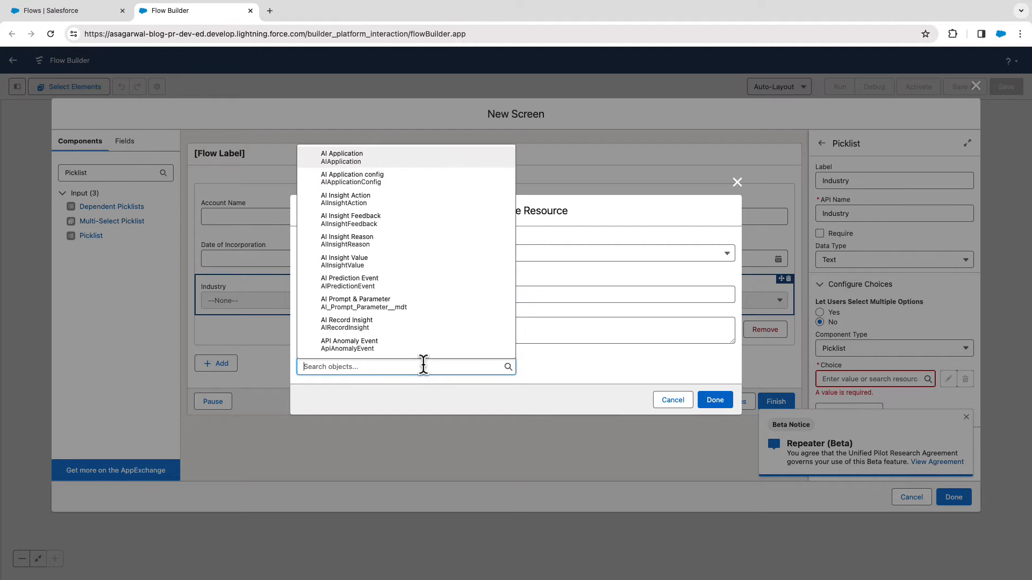
type("account")
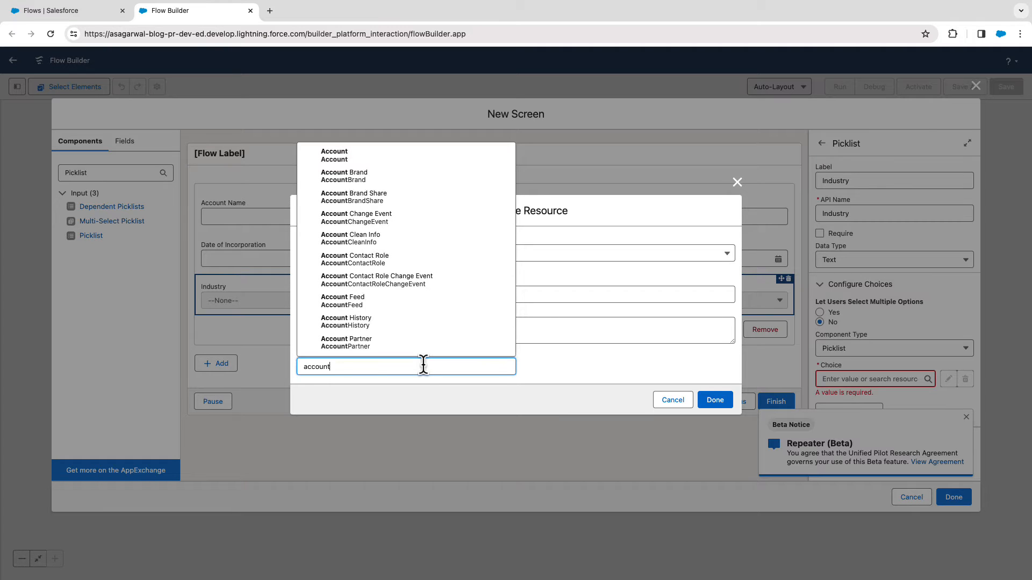
left_click(381, 159)
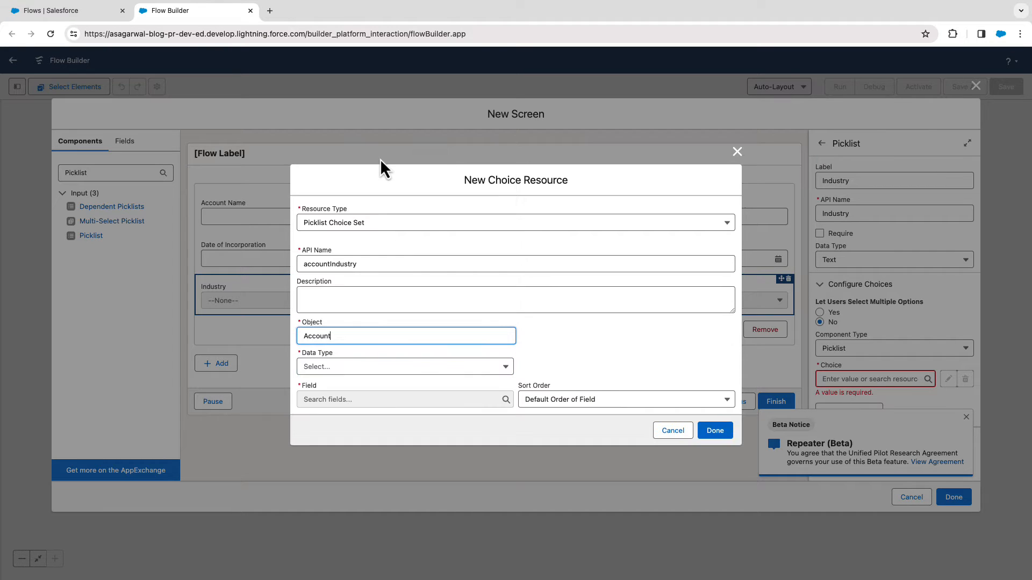
left_click(391, 371)
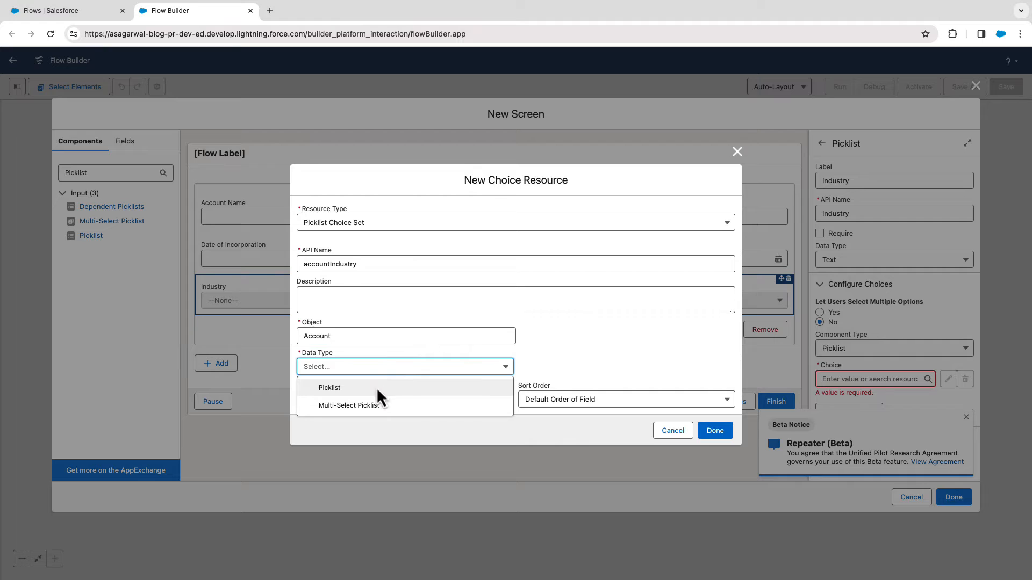
left_click(381, 389)
left_click(378, 399)
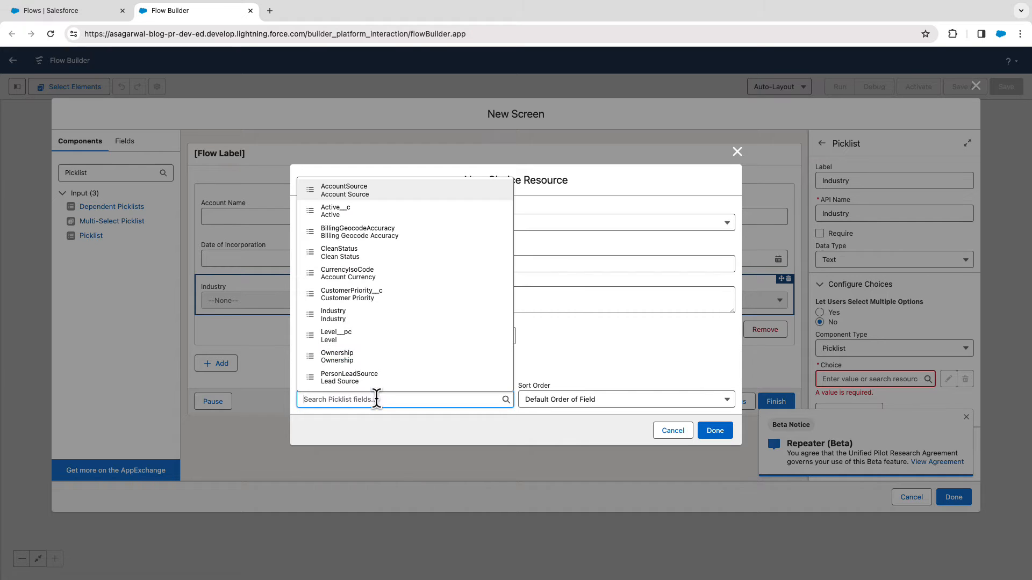
type("Indu")
left_click(397, 378)
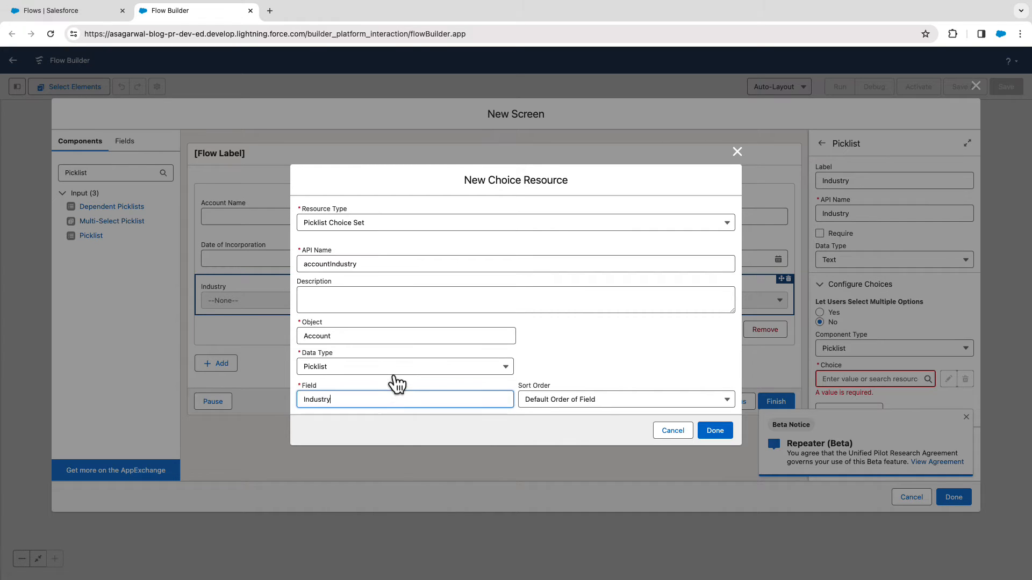
left_click(708, 432)
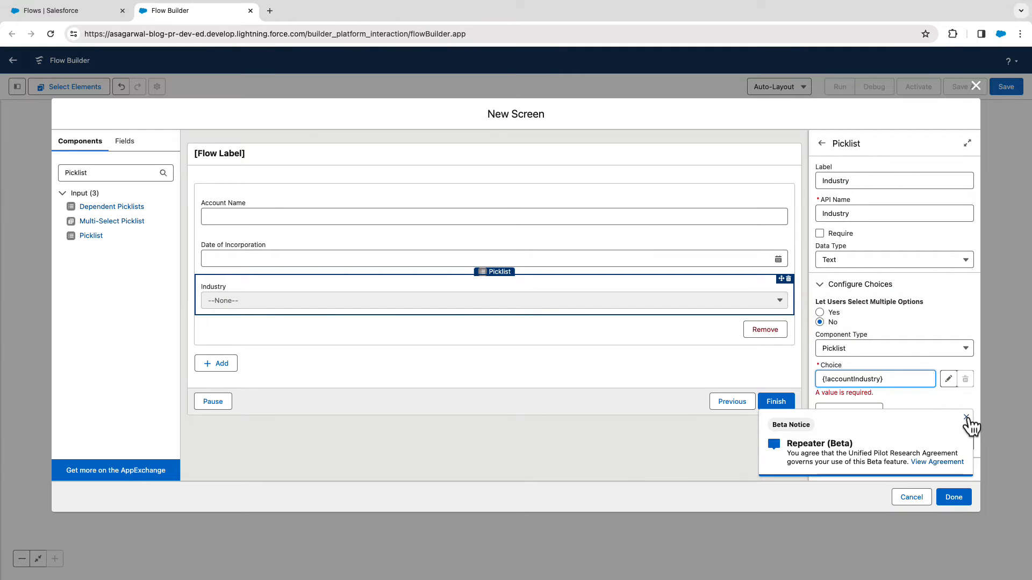
Dismiss the beta notice, set the repeater's API name to Account_Repeater and finish the screen.
left_click(967, 418)
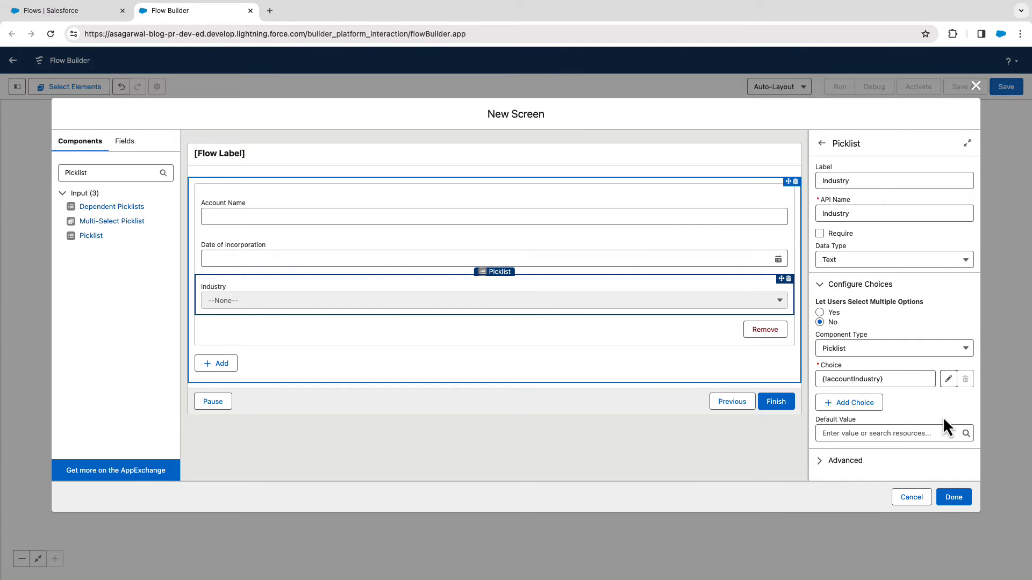
left_click(509, 376)
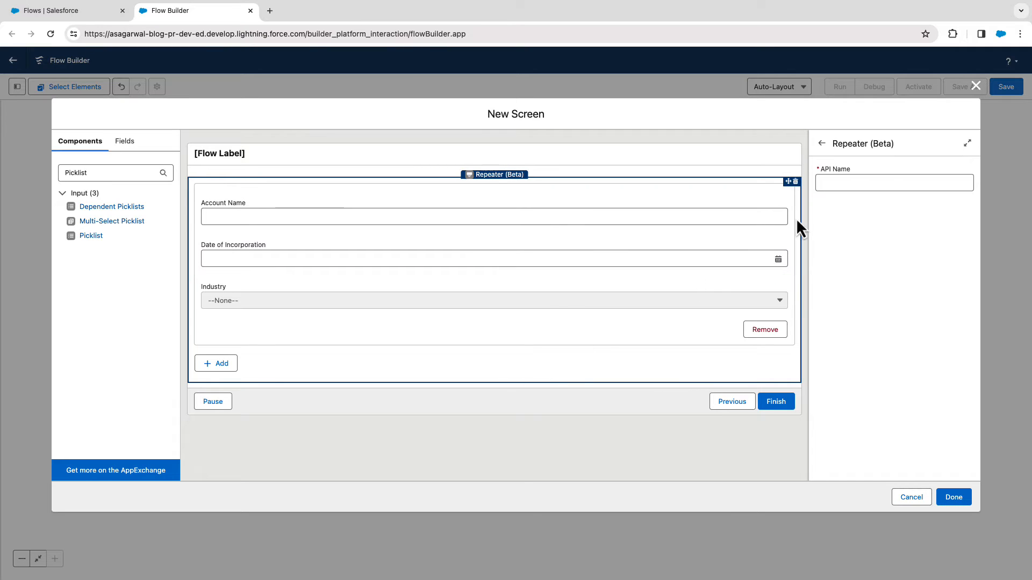
left_click(854, 183)
type("Acc")
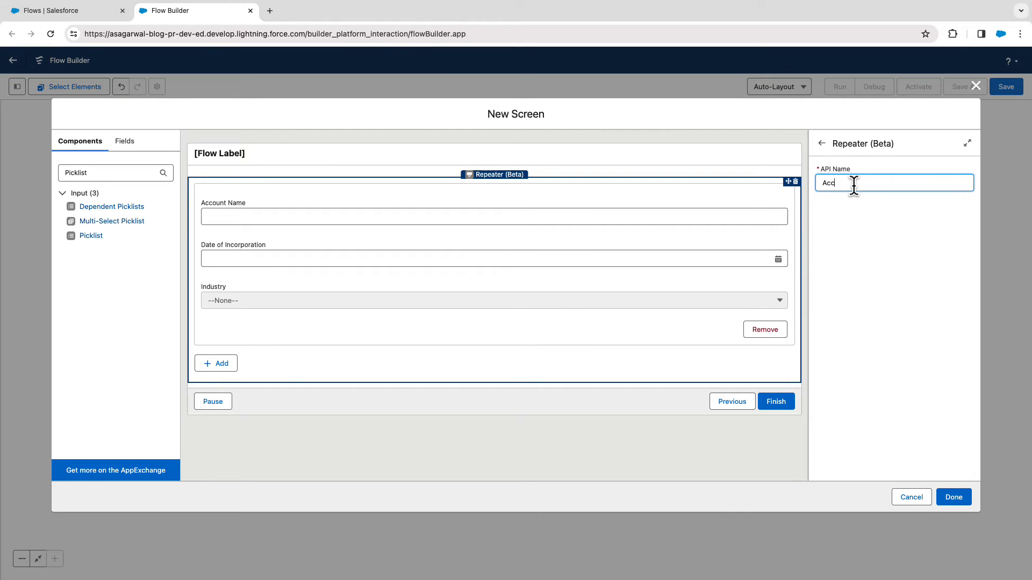
type("ount_Repeater")
left_click(954, 497)
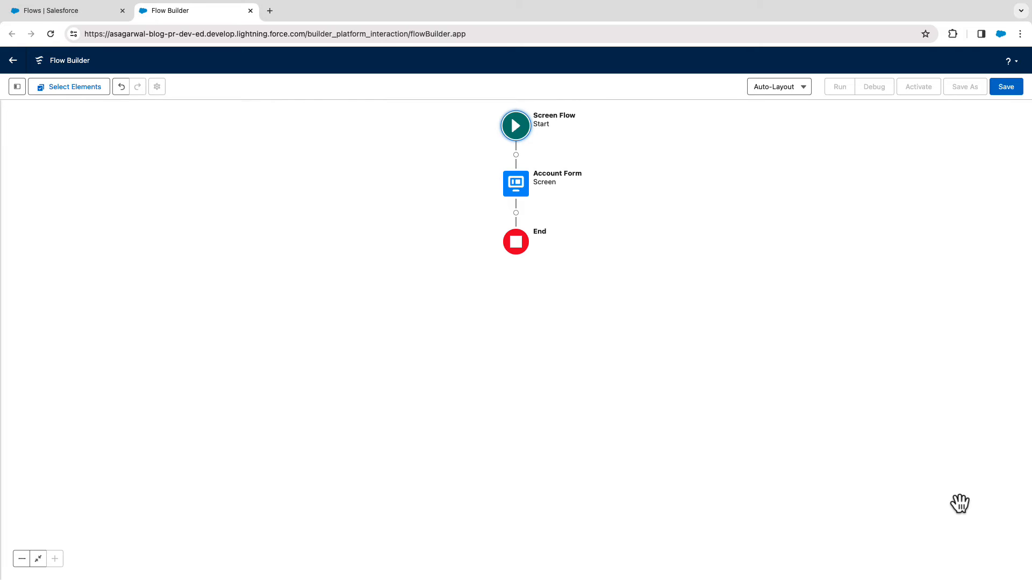
Add a Loop element after the Account Form screen and label it "Loop Through Repeater".
left_click(516, 213)
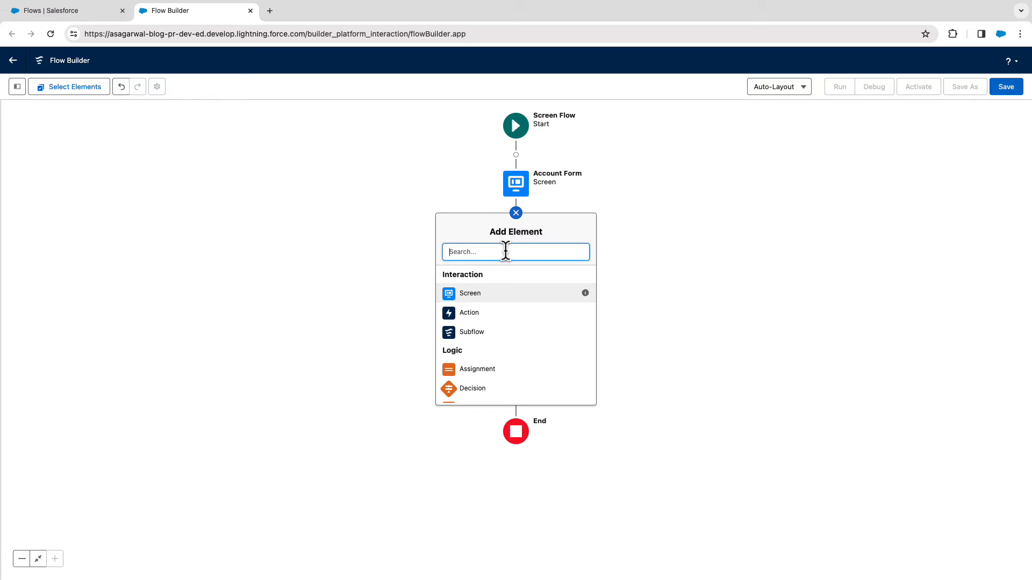
type("Loop")
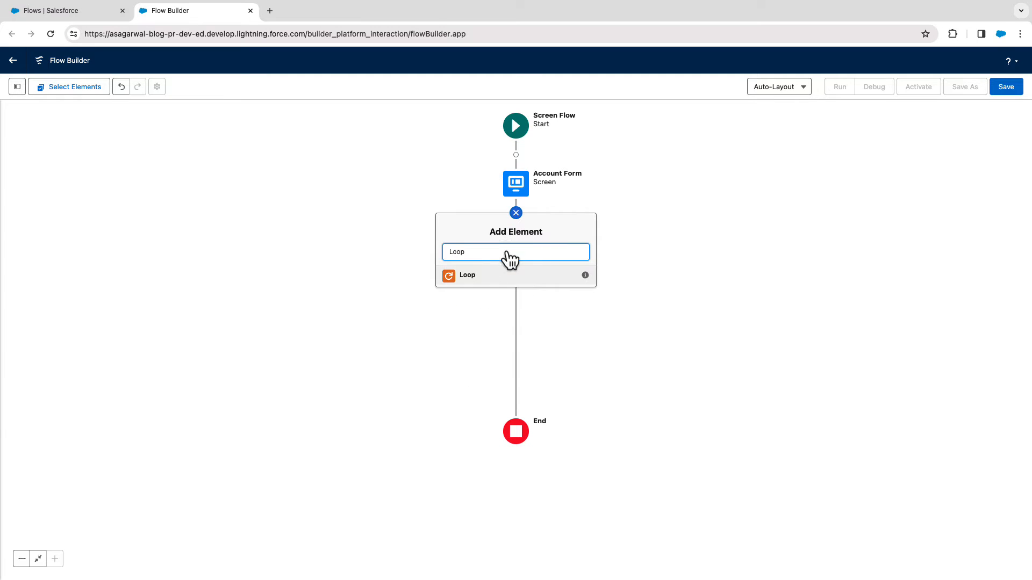
left_click(509, 273)
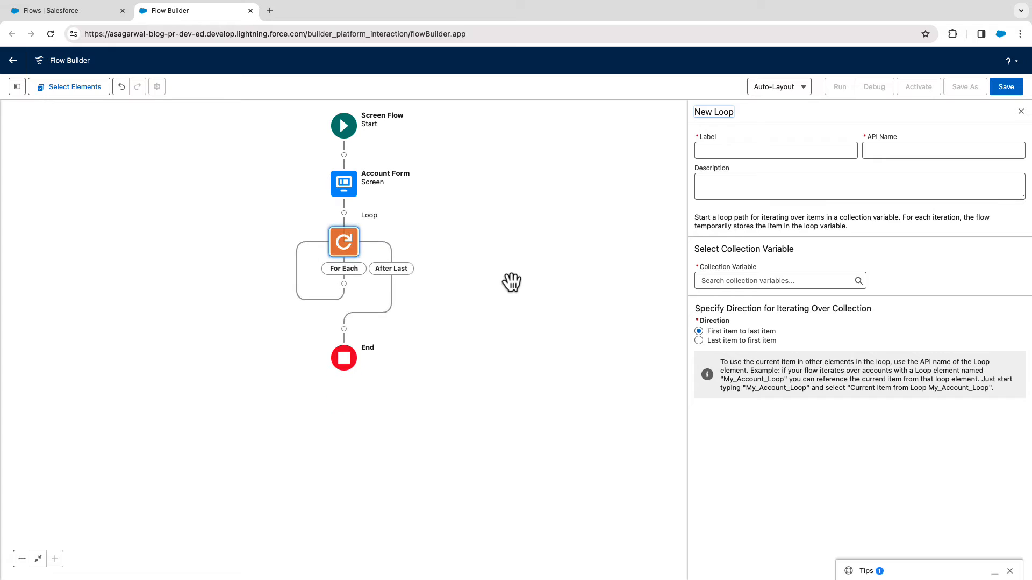
left_click(712, 151)
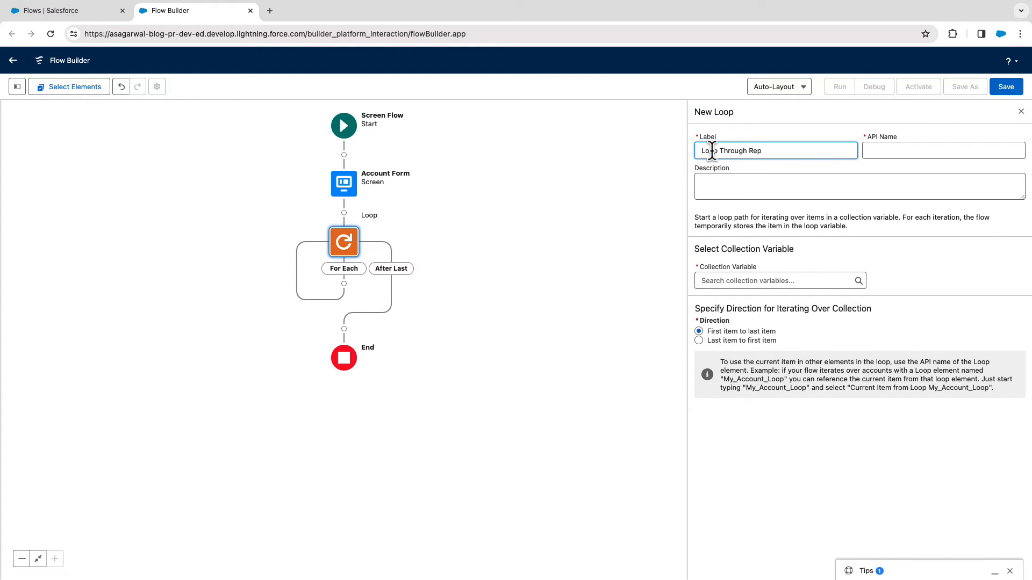
key("Tab")
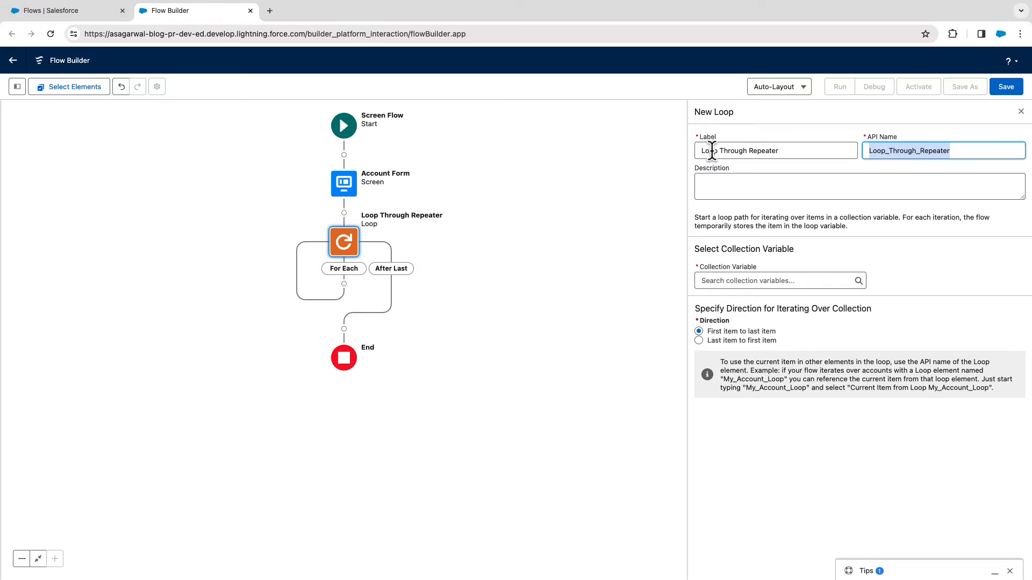
key("Tab")
Make the loop iterate over all items of Account_Repeater from first to last and close its settings.
left_click(728, 280)
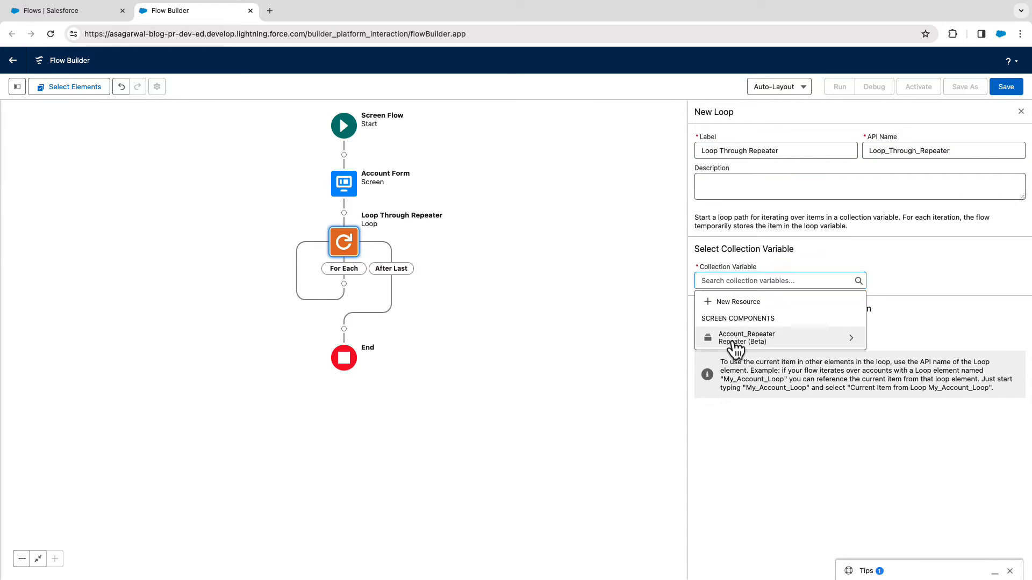
left_click(732, 340)
left_click(734, 311)
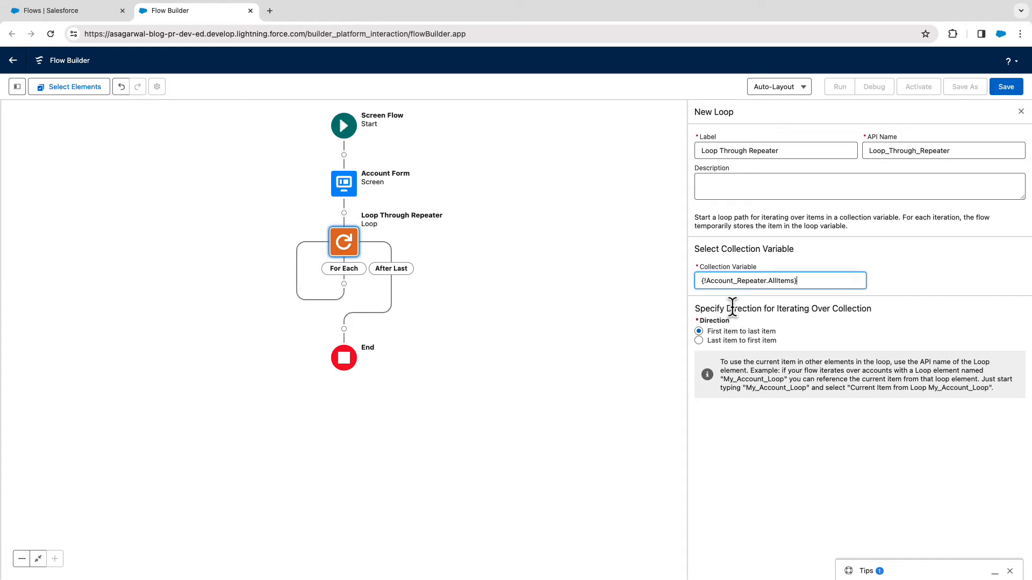
left_click(803, 448)
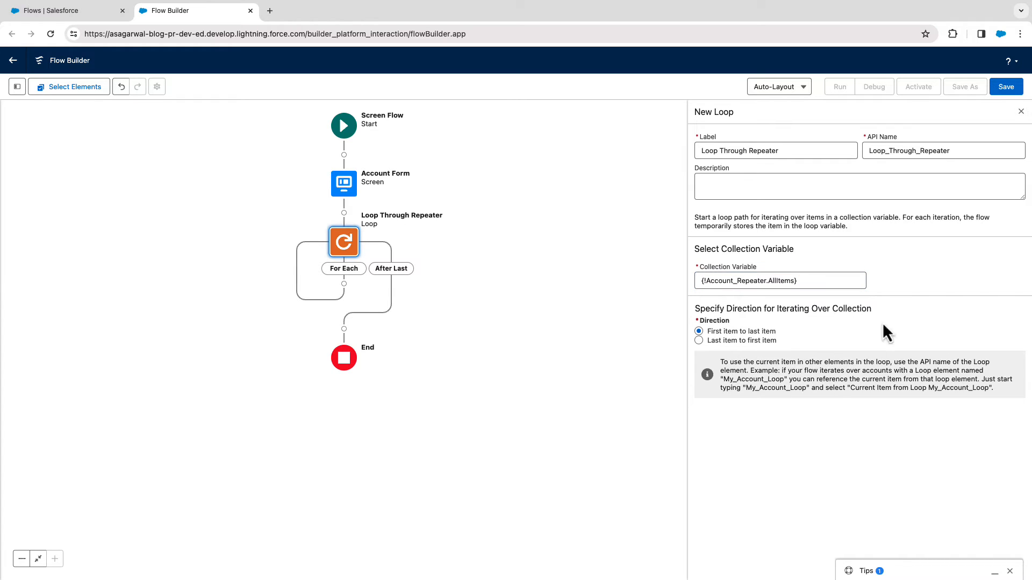
left_click(1021, 111)
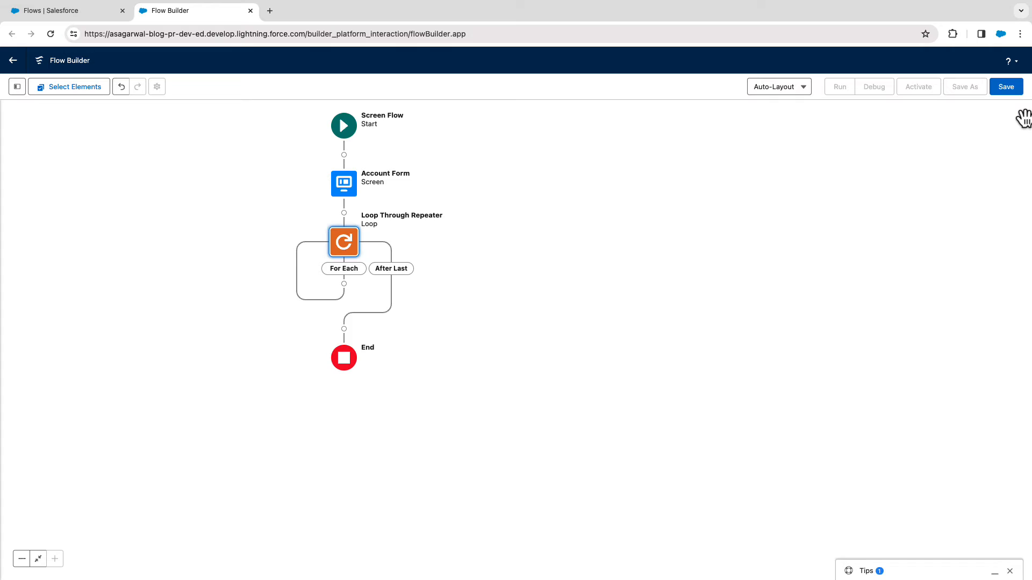
Add an Assignment on the loop's For Each path labelled "Assign Values to Account Record & Add to Collection".
left_click(344, 284)
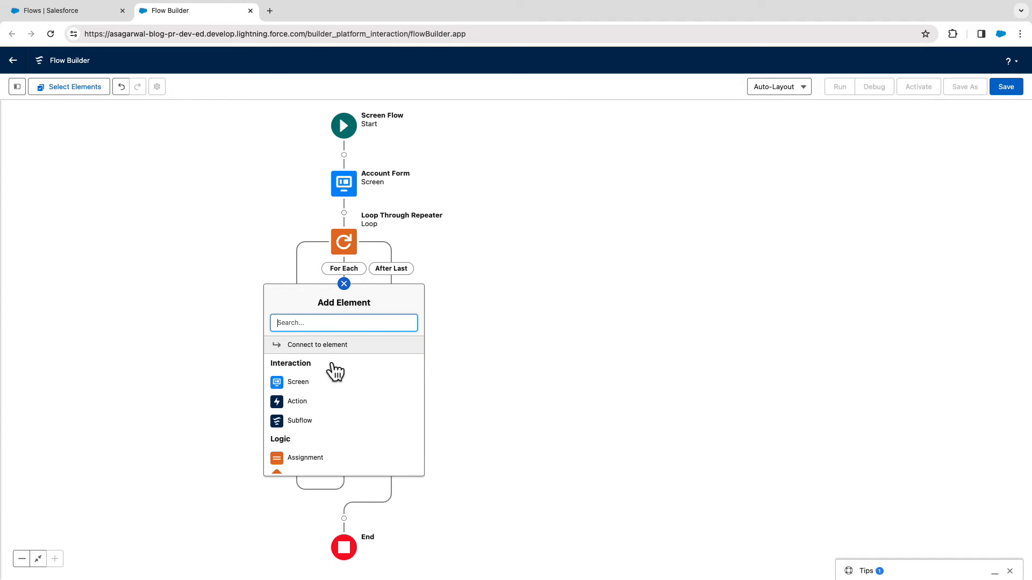
left_click(314, 458)
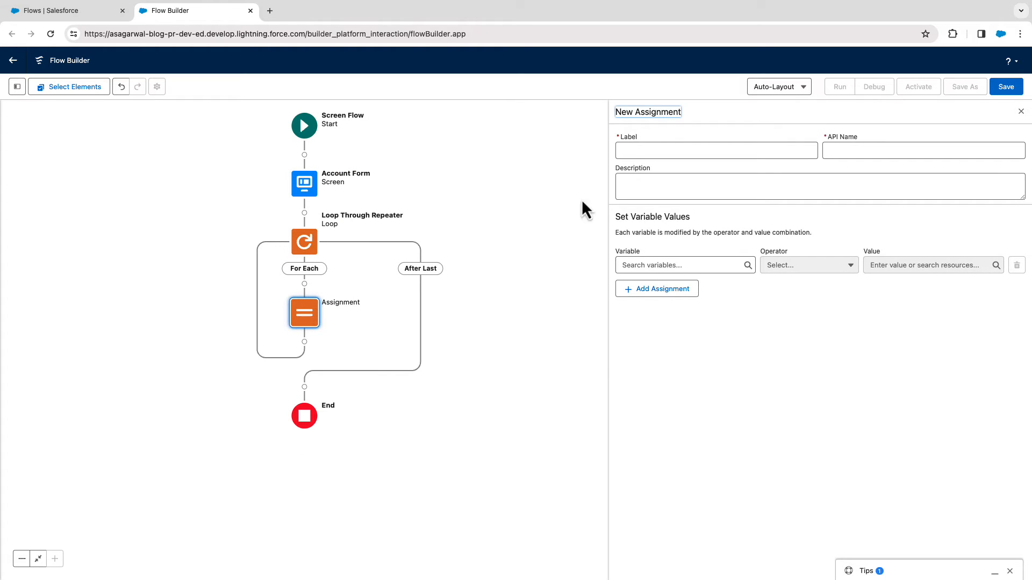
left_click(630, 150)
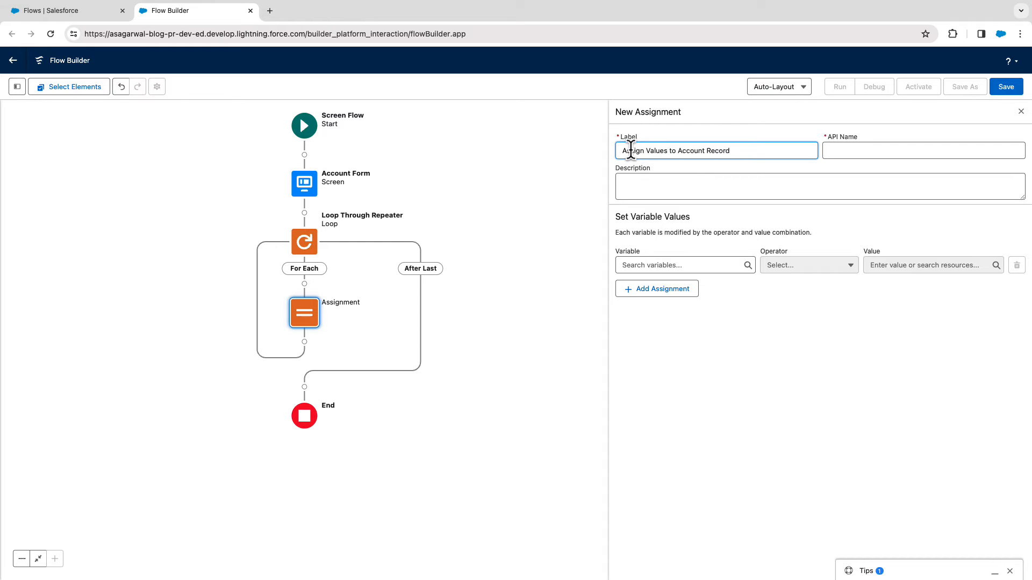
type("tion")
key("Tab")
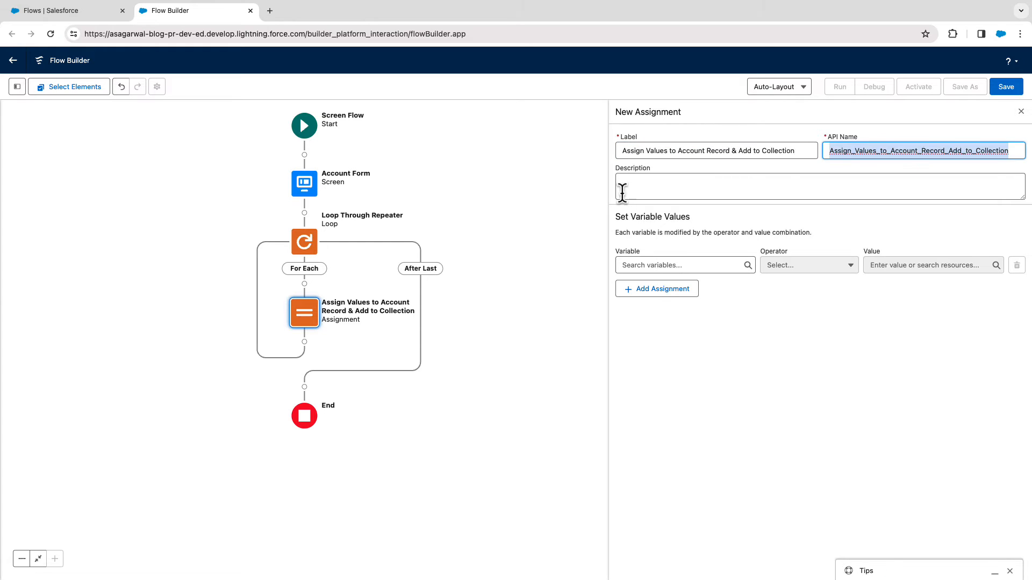
Start a new Variable resource for the assignment with API name accountRecord.
left_click(633, 262)
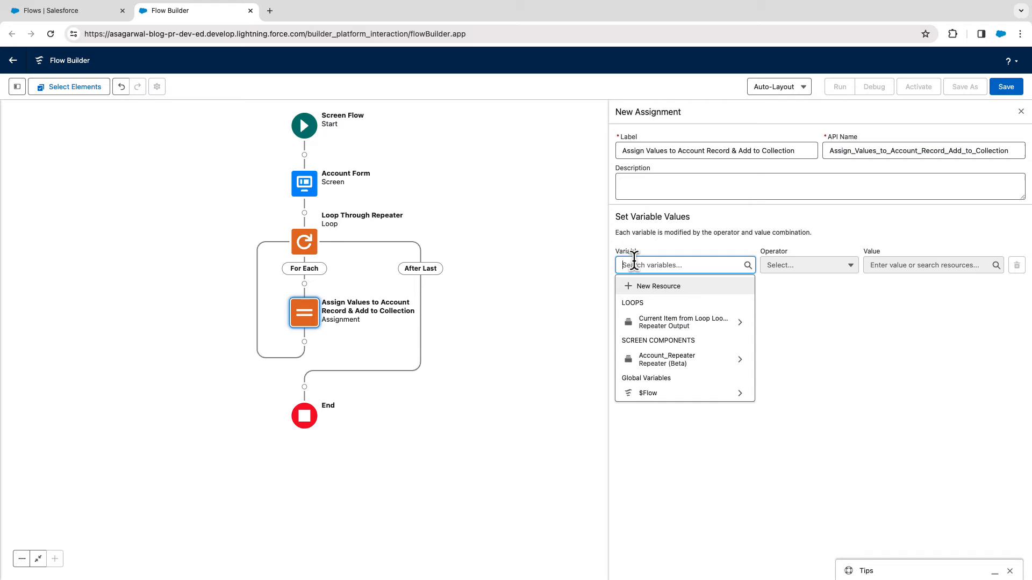
left_click(653, 291)
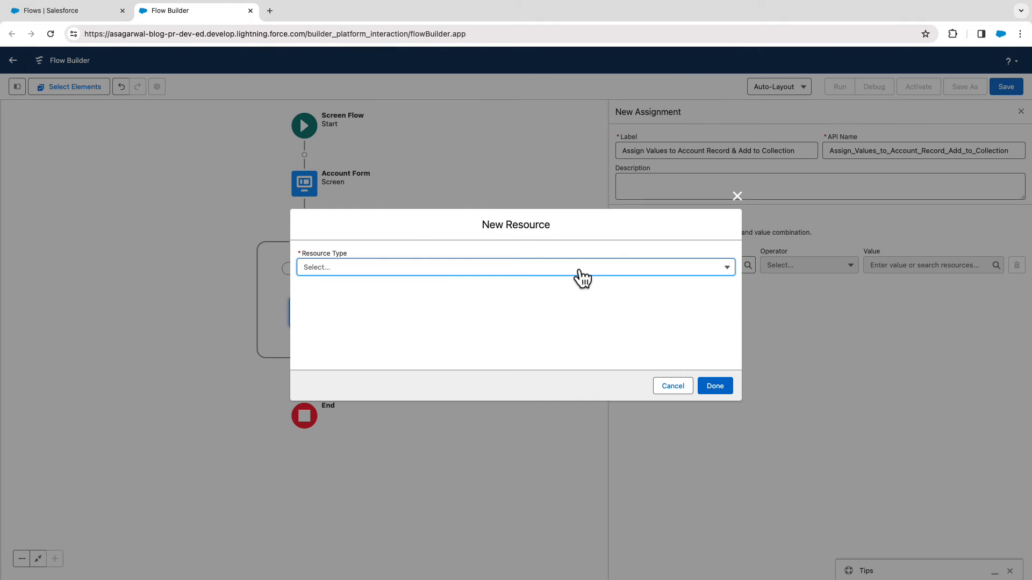
left_click(576, 269)
left_click(422, 295)
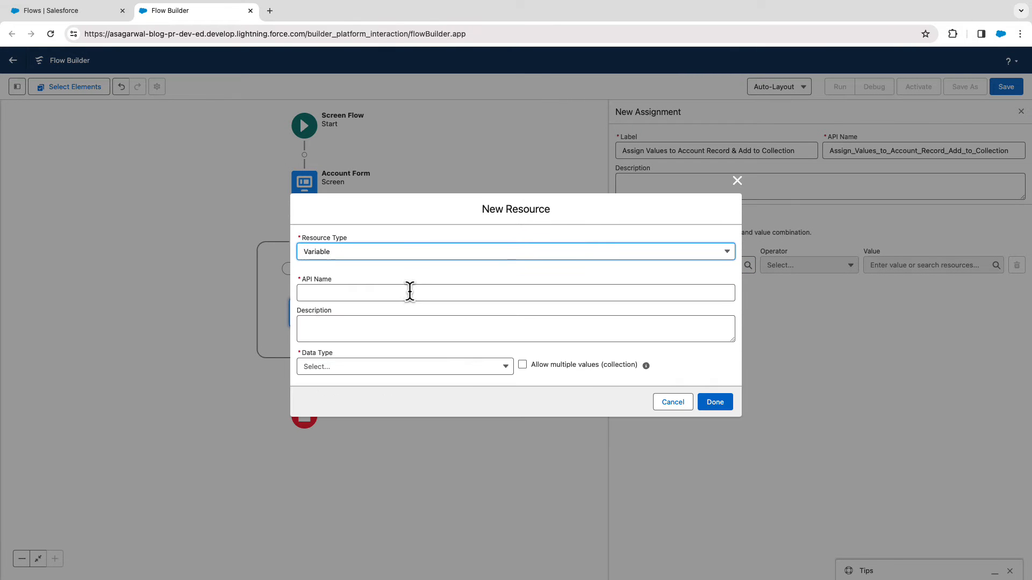
left_click(365, 293)
type("accountRecord")
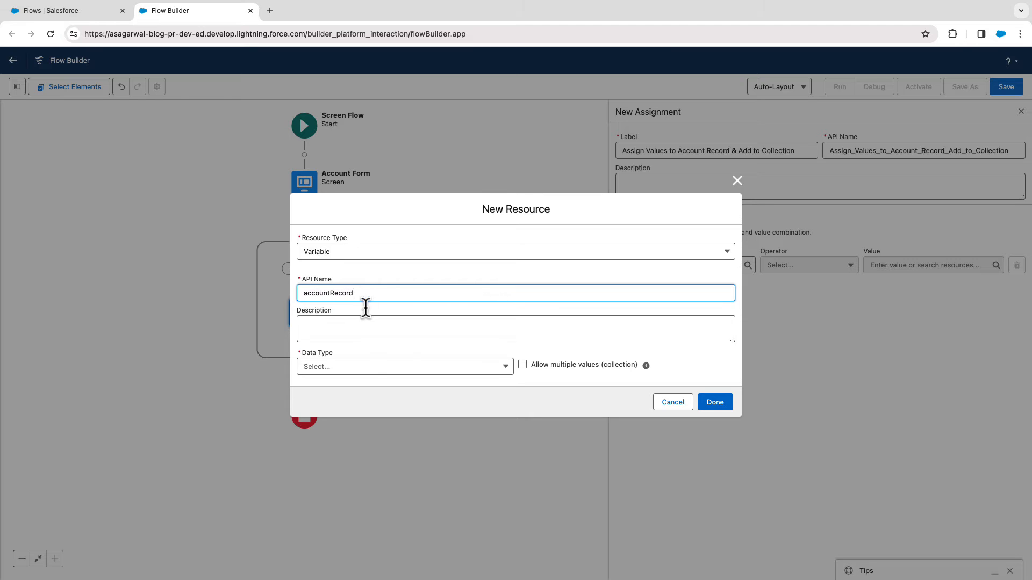
Give the new variable the data type Record and the object Account, and finish the resource.
left_click(369, 367)
left_click(361, 402)
left_click(357, 369)
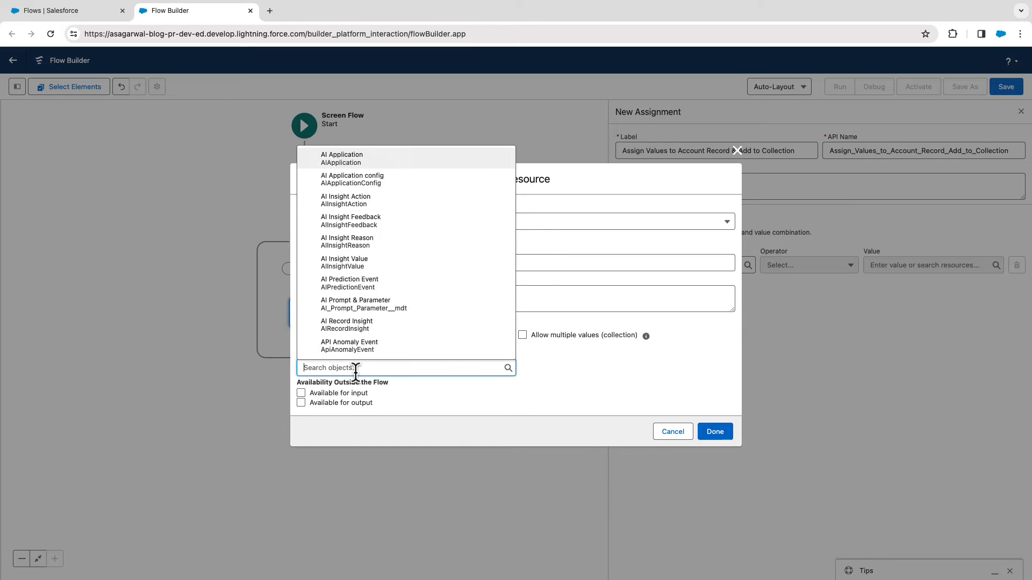
type("account")
left_click(344, 158)
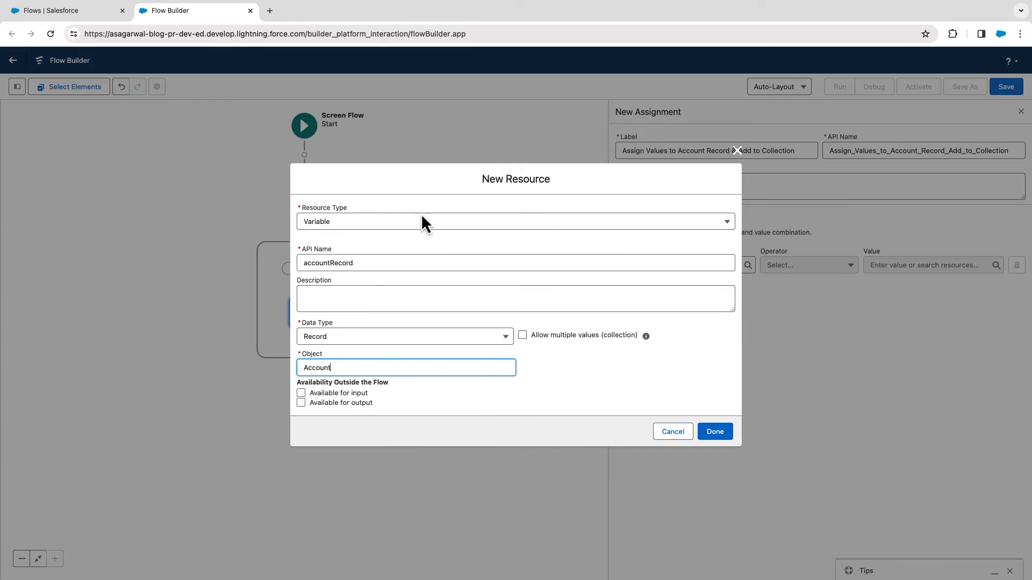
left_click(715, 431)
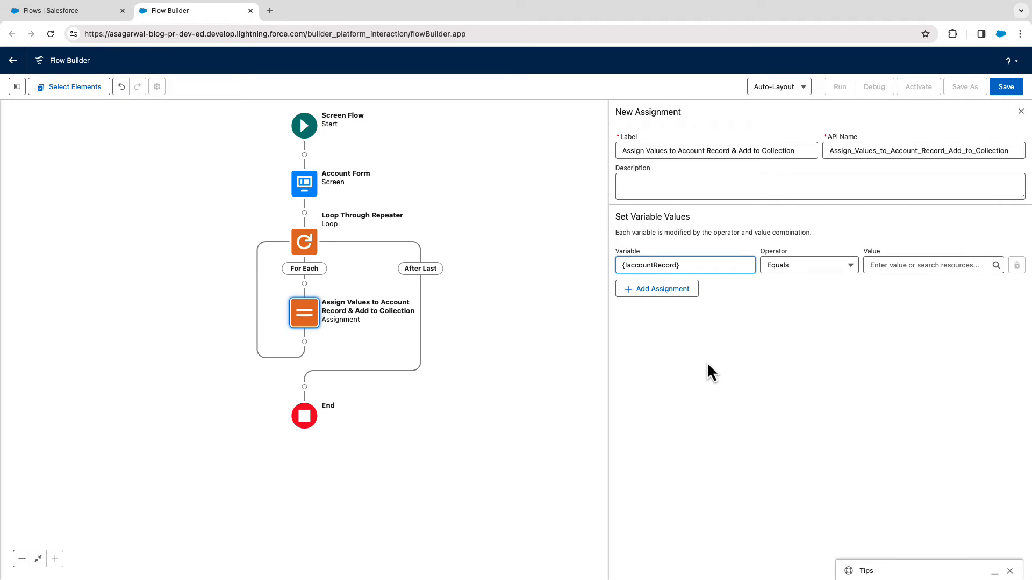
Assign the current loop item's Account_Name to the Name field of accountRecord.
type(".")
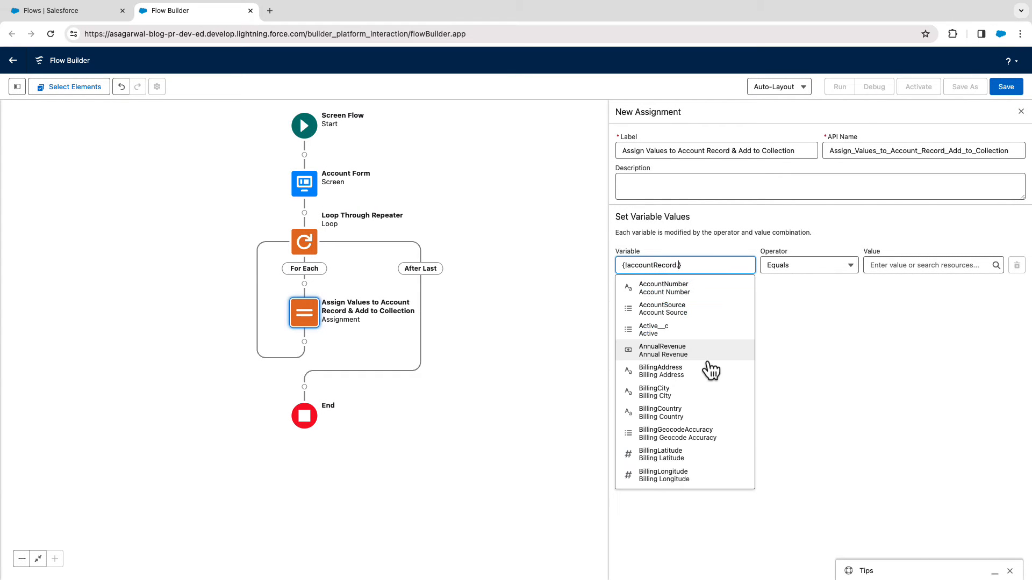
type("Name")
left_click(701, 368)
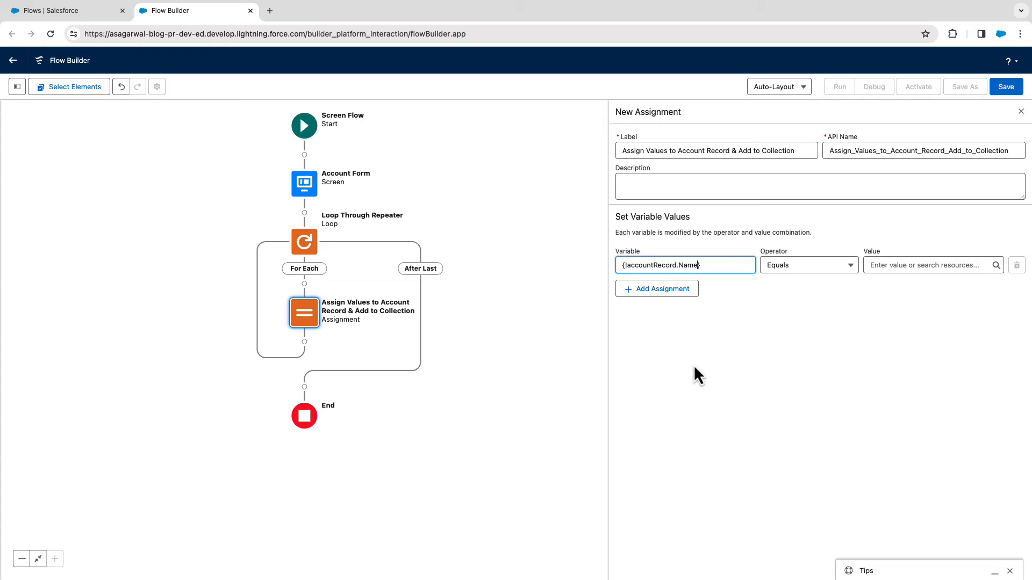
left_click(881, 265)
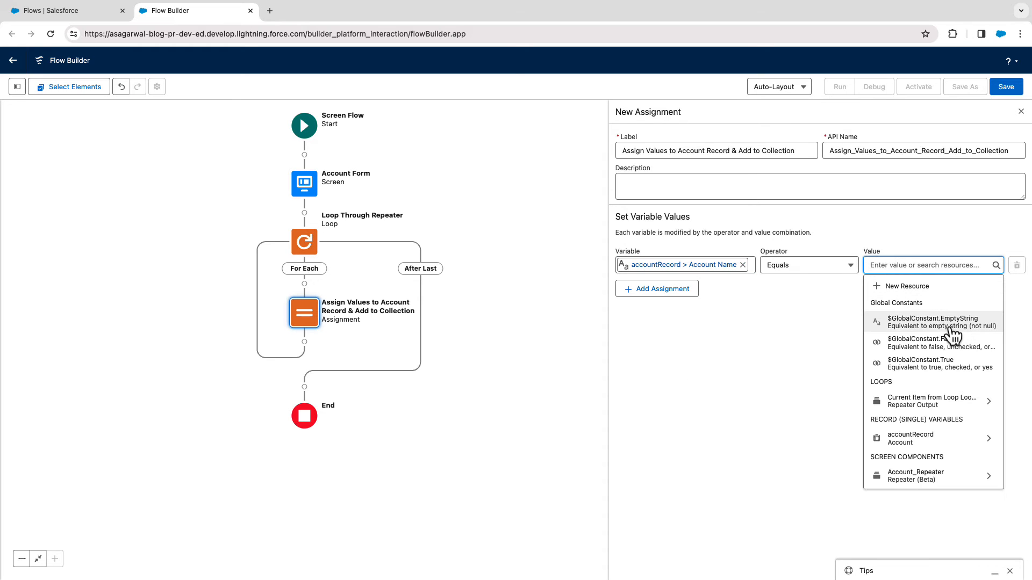
type("Curr")
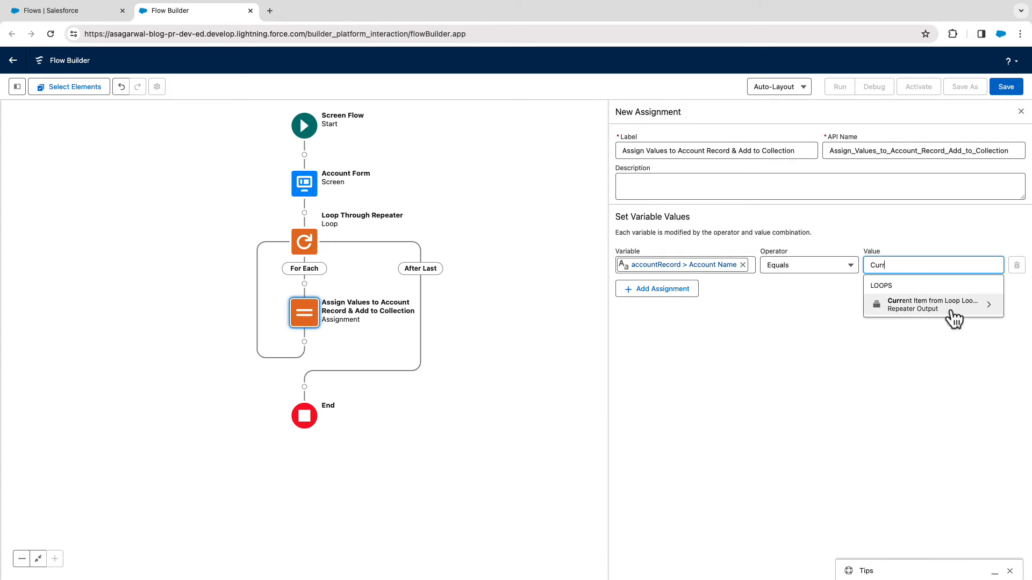
left_click(953, 304)
left_click(945, 295)
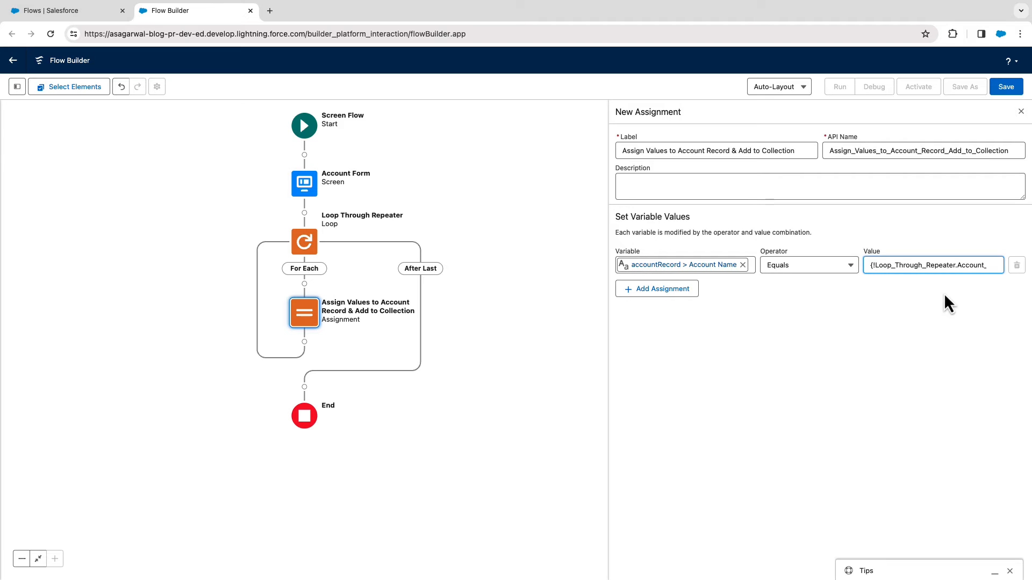
Add a second assignment row that targets the Date of Incorporation field of accountRecord.
left_click(670, 290)
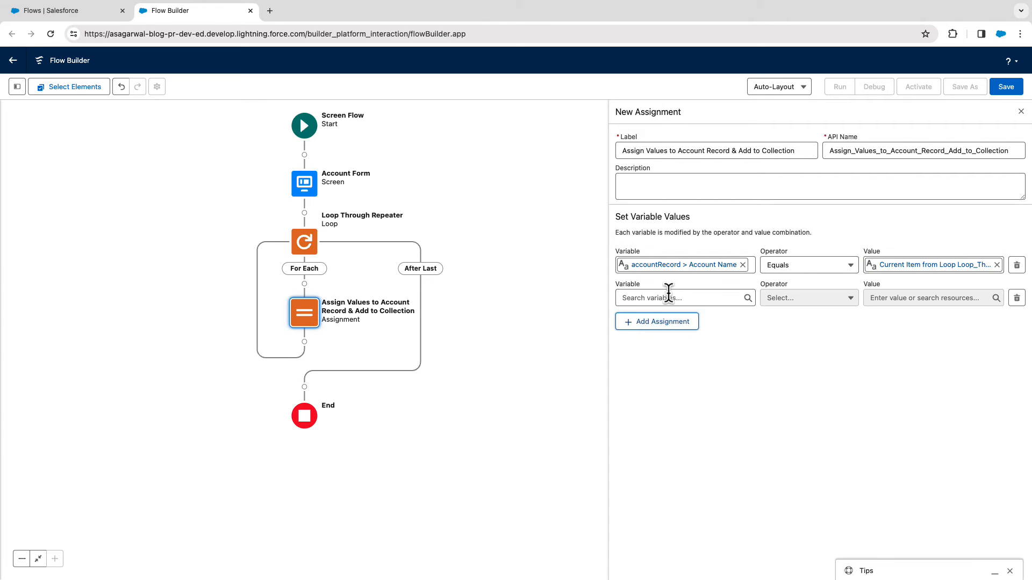
left_click(663, 297)
type("da")
key("BackSpace")
key("BackSpace")
type("acc")
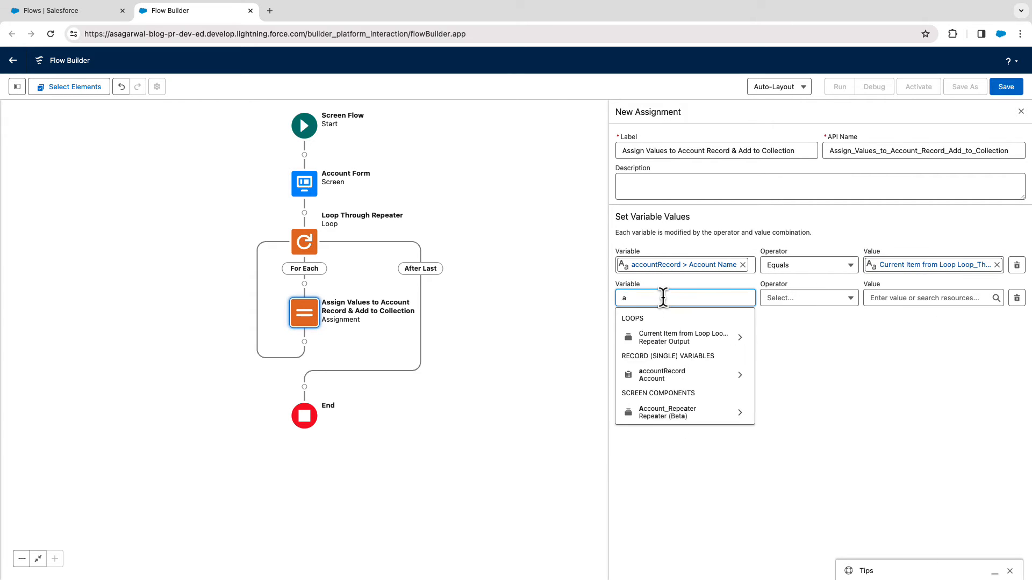
left_click(687, 337)
type("dat")
left_click(697, 341)
Set the second row's value to the Date of Incorporation of the current loop item.
left_click(893, 298)
type("curr")
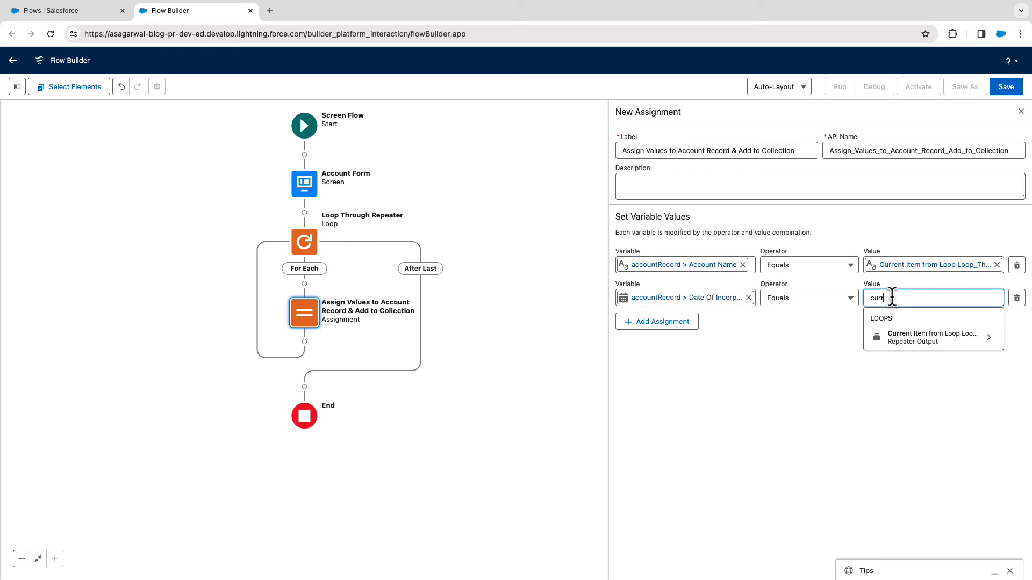
left_click(926, 336)
left_click(926, 326)
Add a third assignment row that targets the Industry field of accountRecord.
left_click(657, 321)
left_click(654, 330)
type("account")
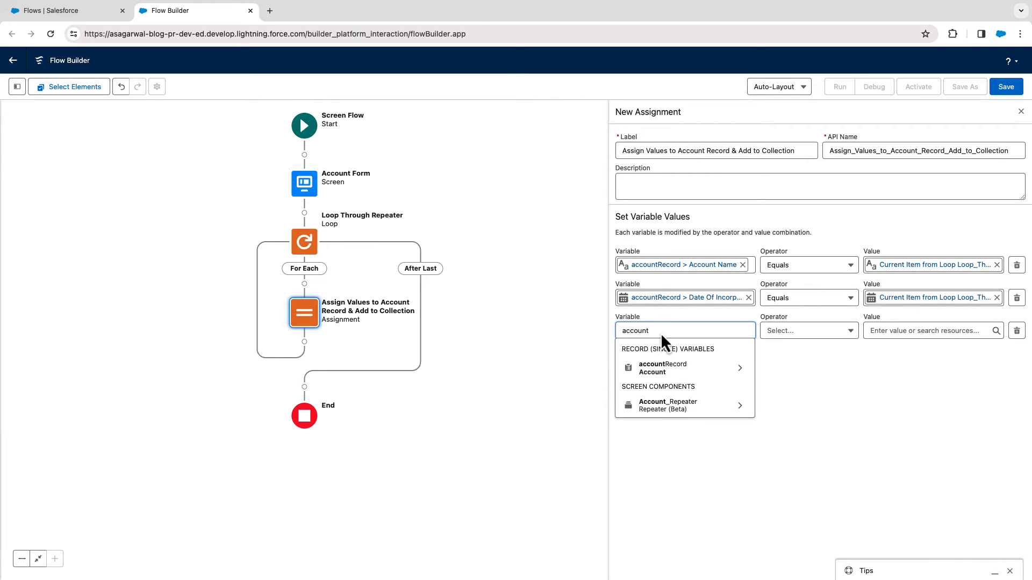
left_click(667, 365)
type("indu}")
left_click(653, 307)
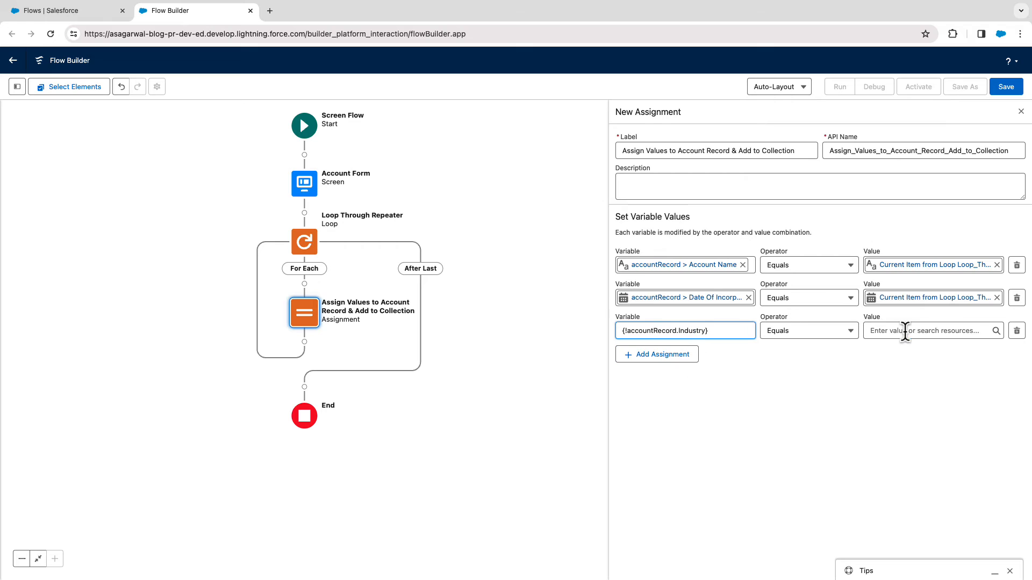
Set the third row's value to the Industry of the current item from Loop_Through_Repeater.
left_click(905, 330)
type("loop")
left_click(916, 308)
type("indu}")
left_click(906, 351)
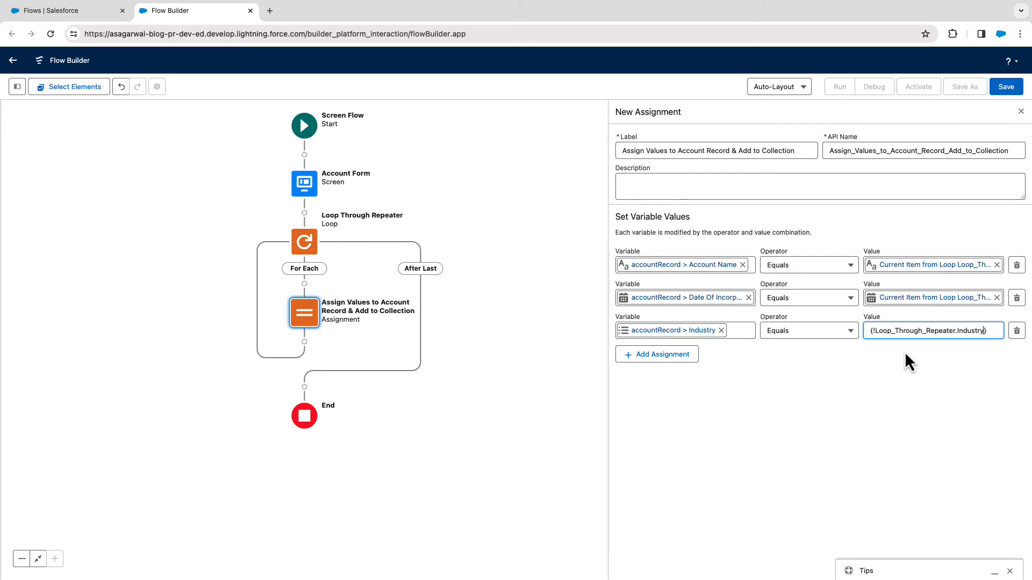
Add a fourth assignment row and start a new variable resource for it with the API name accountList.
left_click(655, 359)
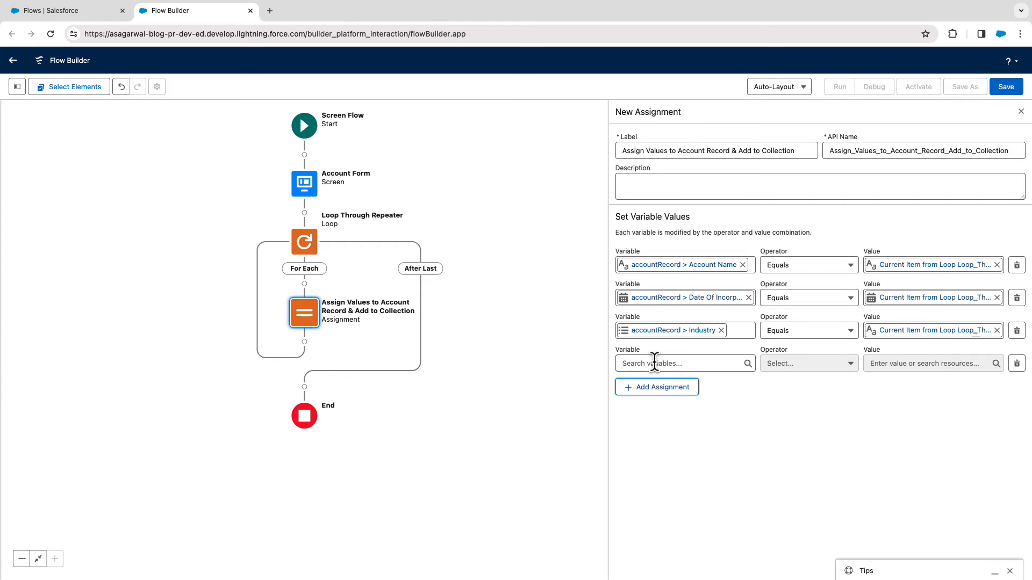
left_click(654, 364)
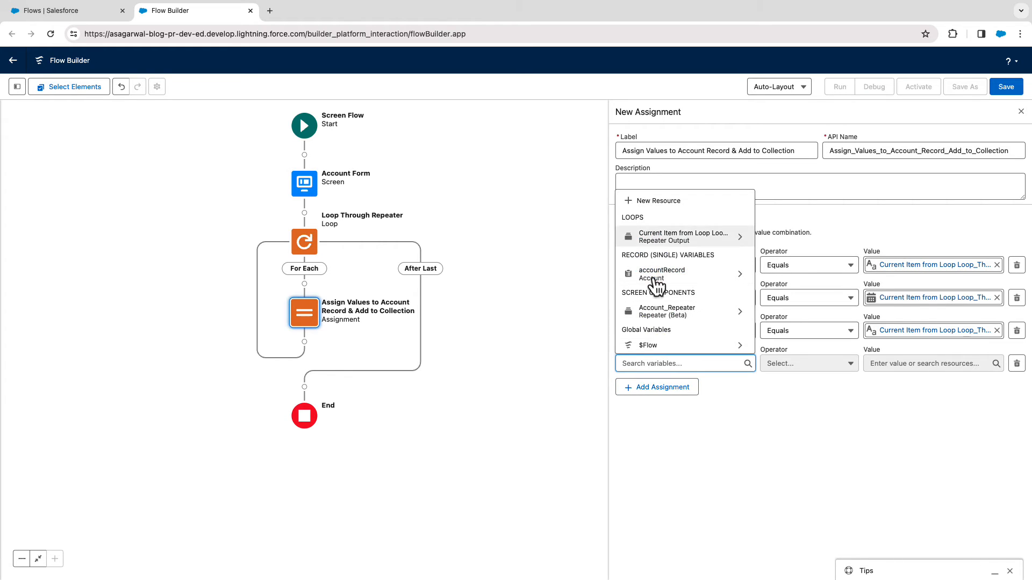
left_click(650, 202)
left_click(429, 269)
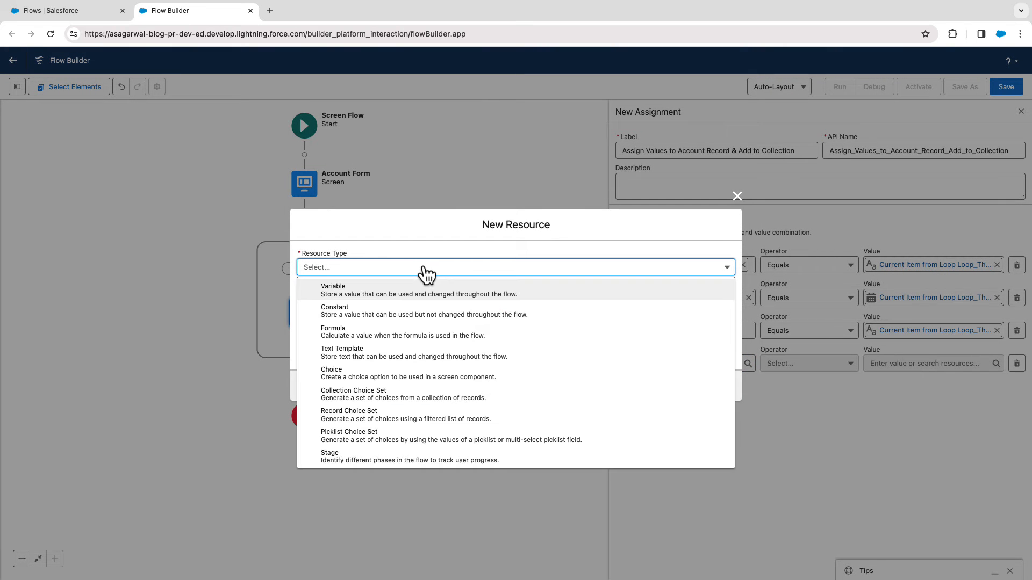
left_click(424, 295)
left_click(403, 292)
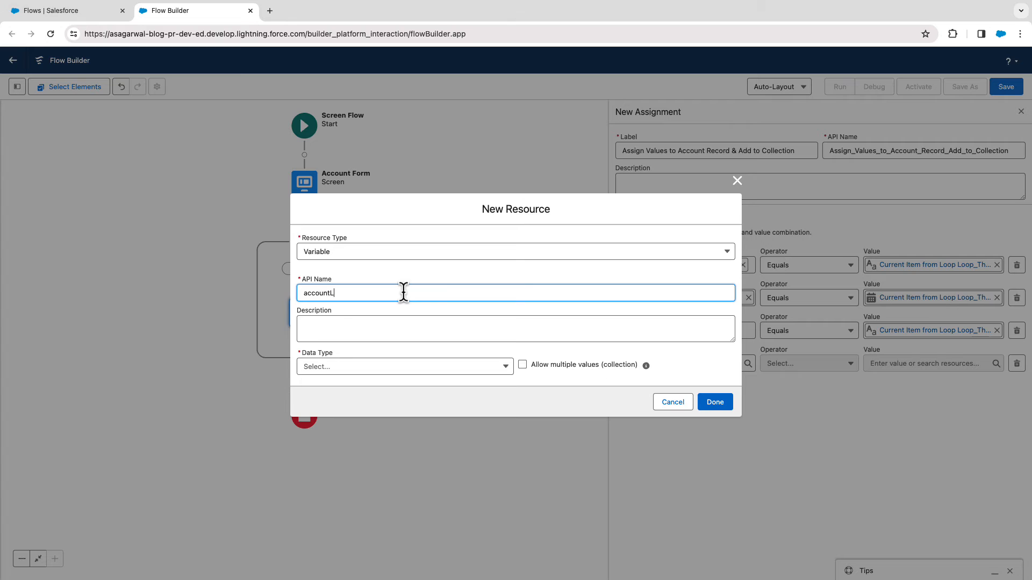
key("Tab")
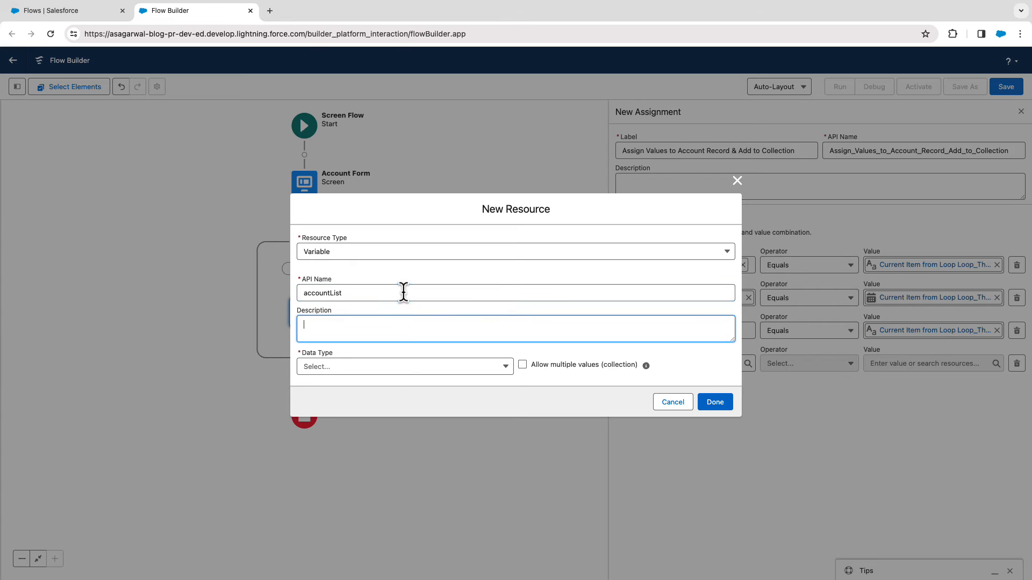
Define accountList as a Record variable for the Account object that allows multiple values, and finish creating it.
left_click(397, 365)
left_click(395, 405)
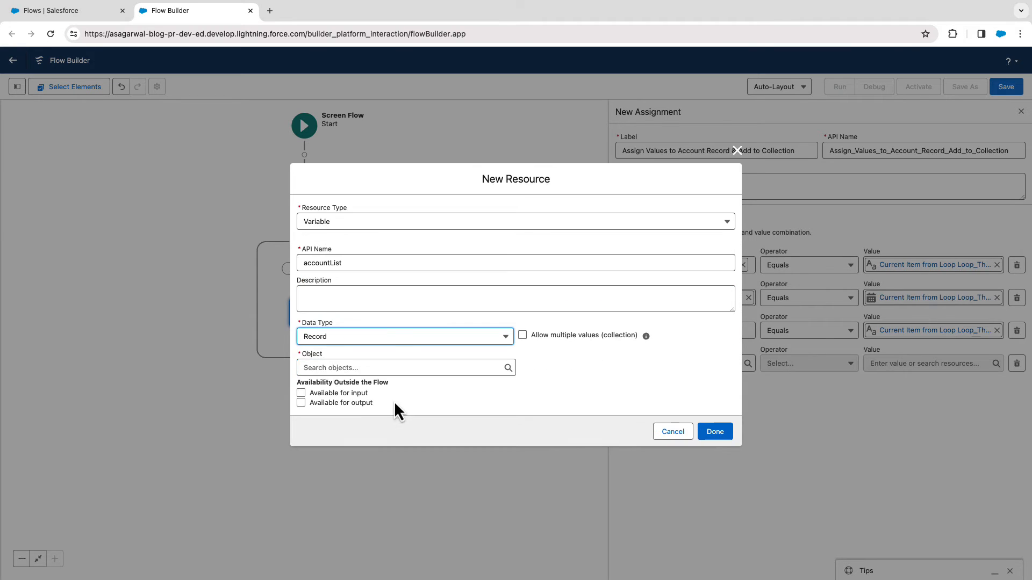
left_click(351, 369)
type("Acco")
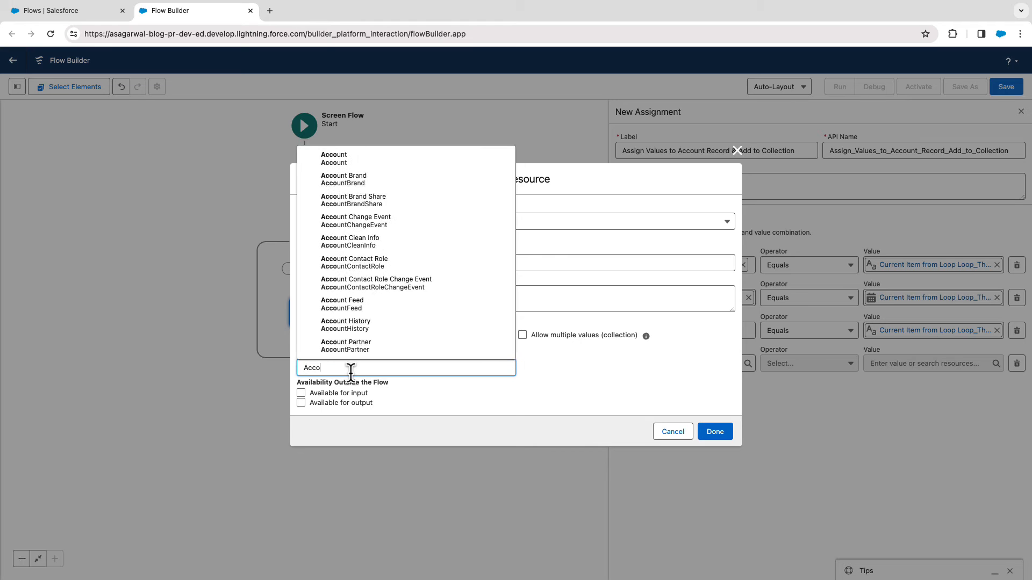
type("unt")
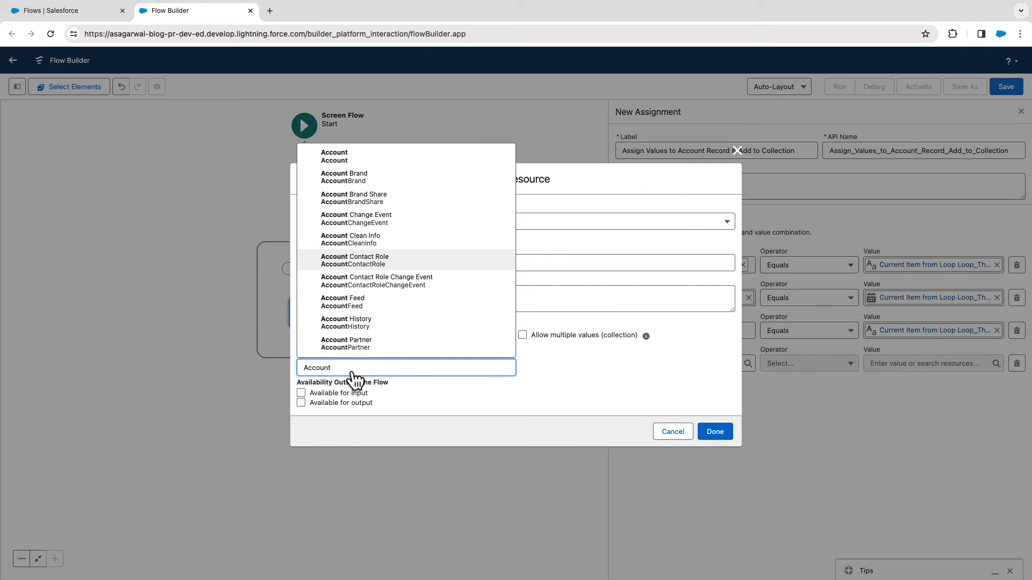
left_click(352, 159)
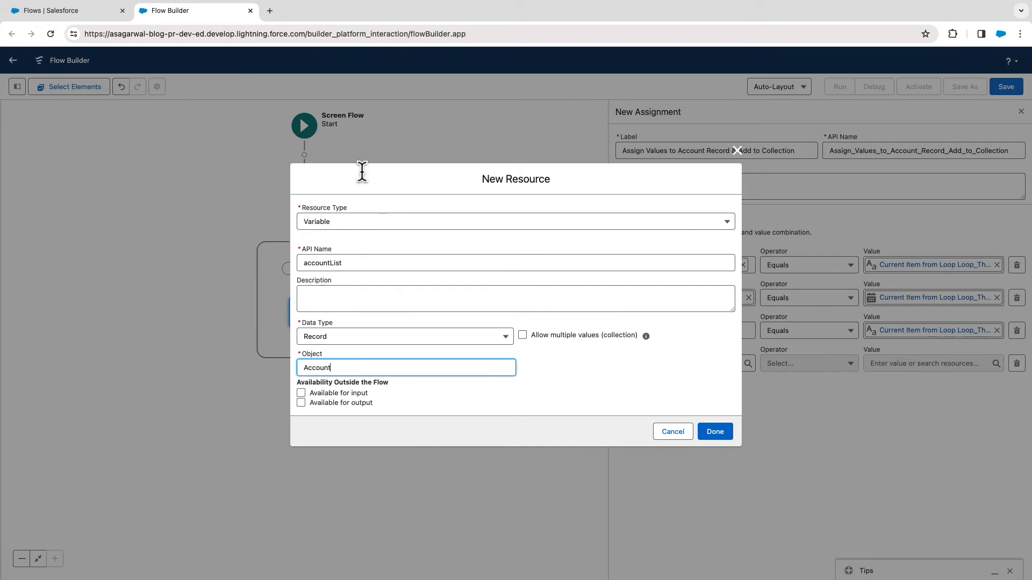
left_click(524, 337)
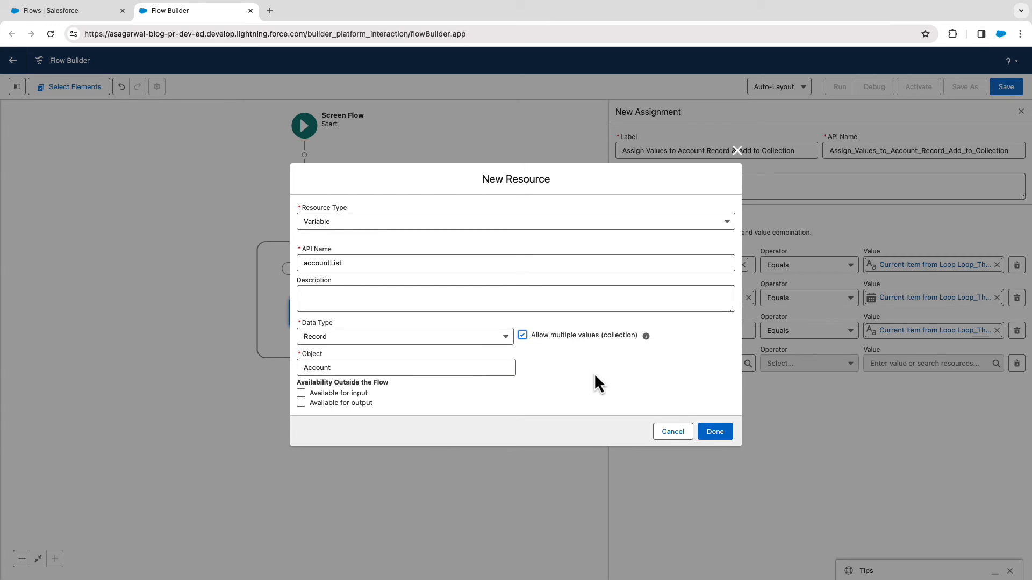
left_click(717, 436)
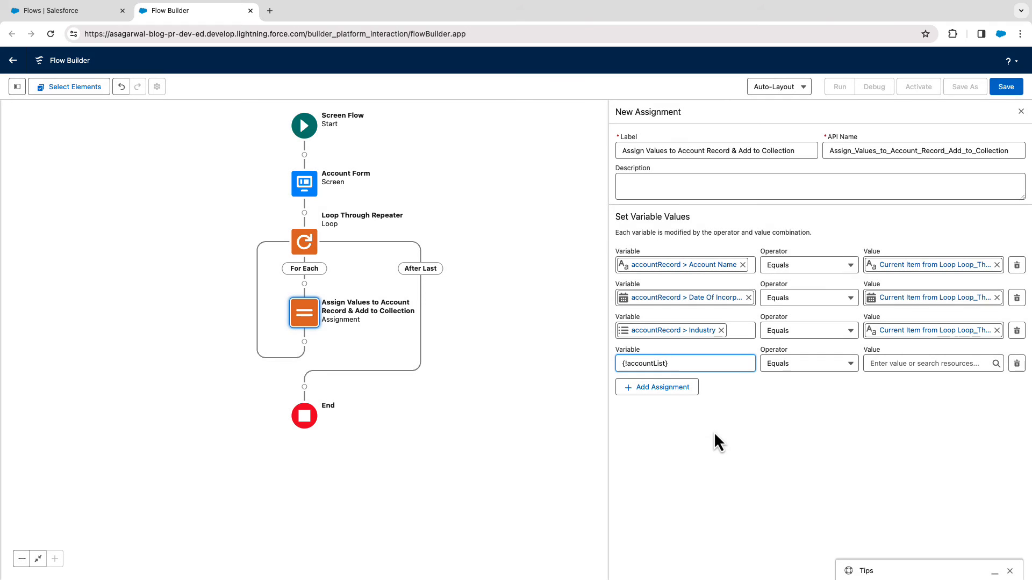
Set the accountList row's operator to Add with accountRecord as the value, and close the assignment's settings.
left_click(817, 366)
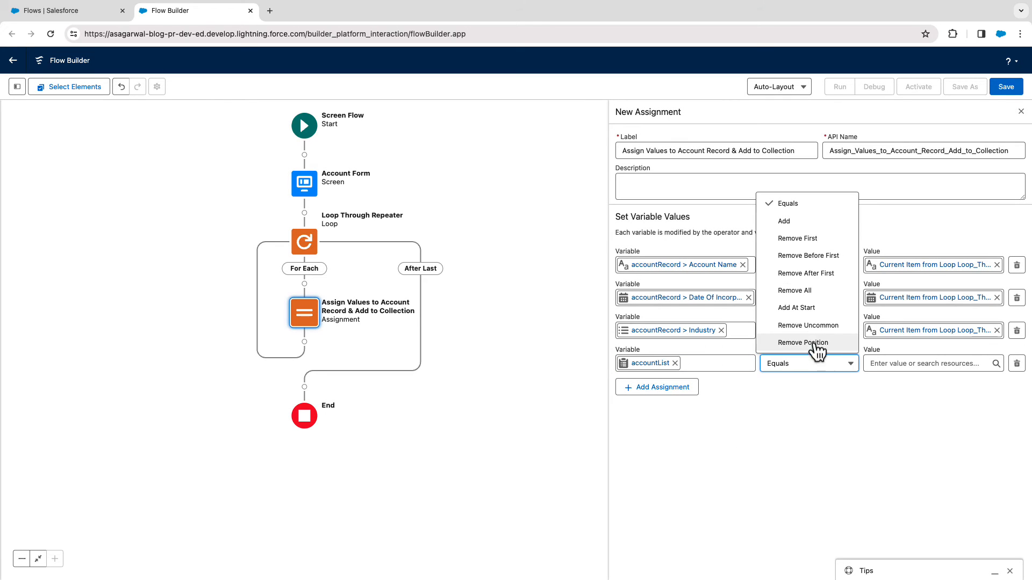
left_click(790, 222)
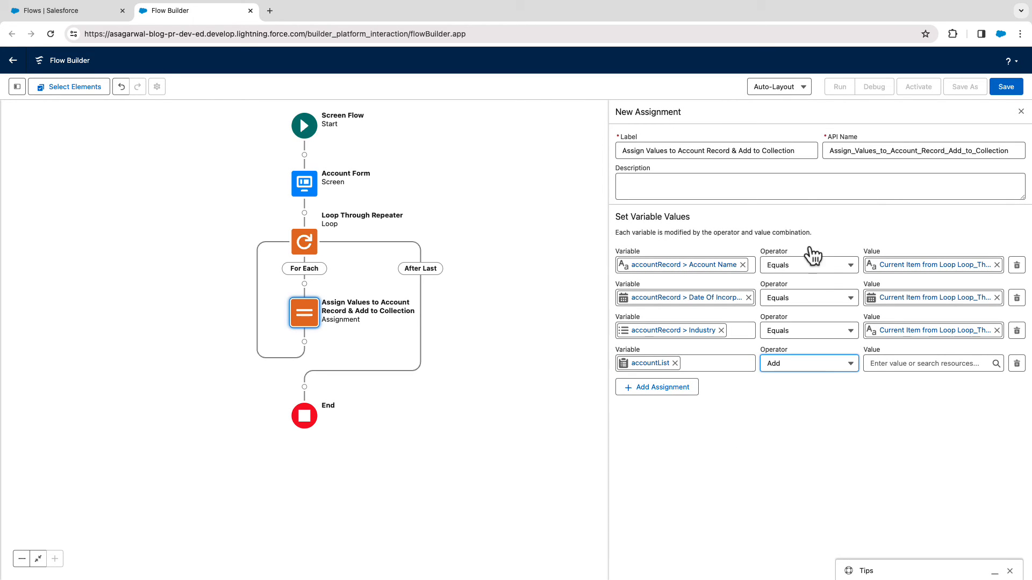
left_click(877, 364)
type("acc")
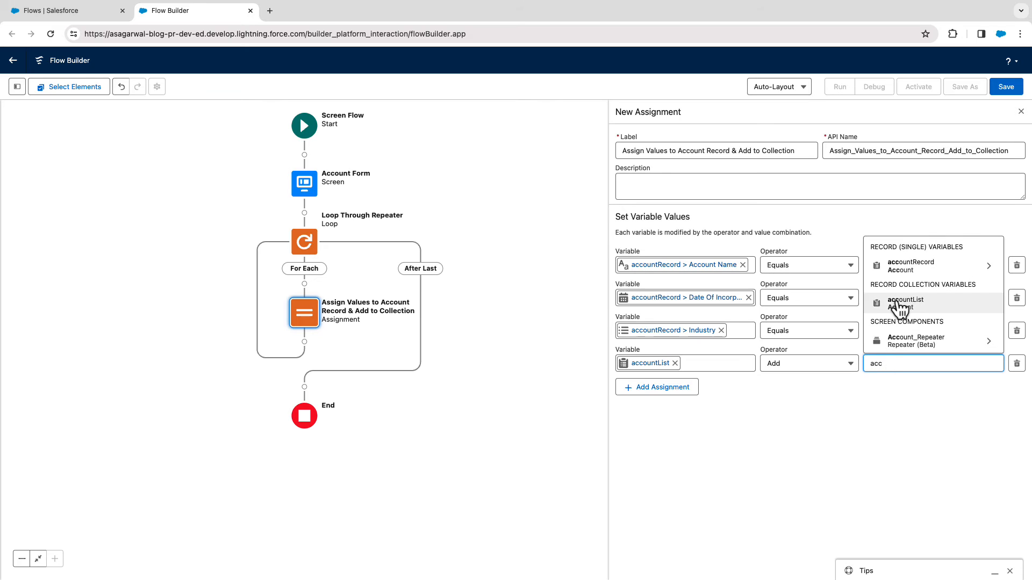
left_click(908, 267)
key("BackSpace")
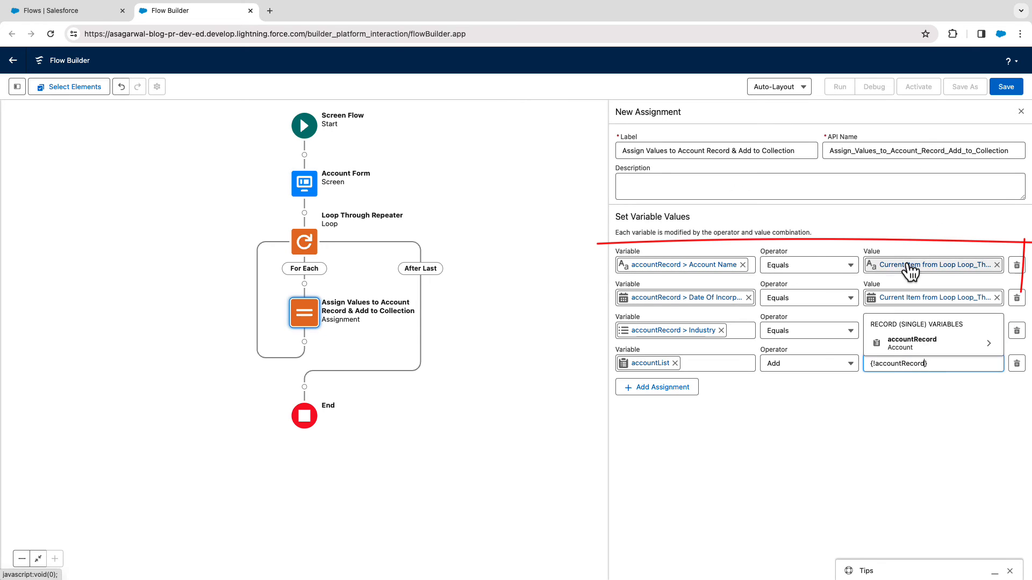
left_click(870, 406)
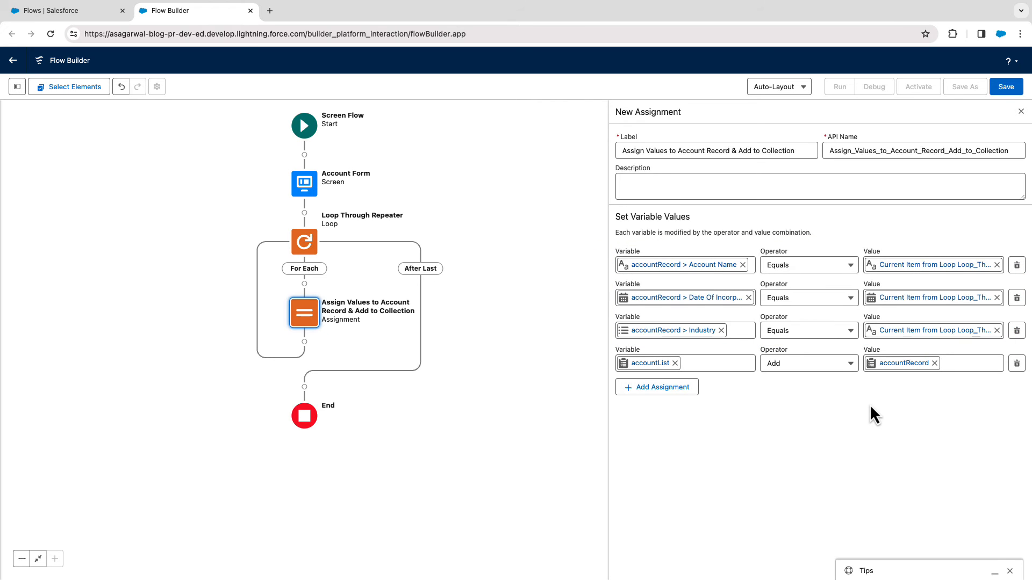
left_click(1020, 114)
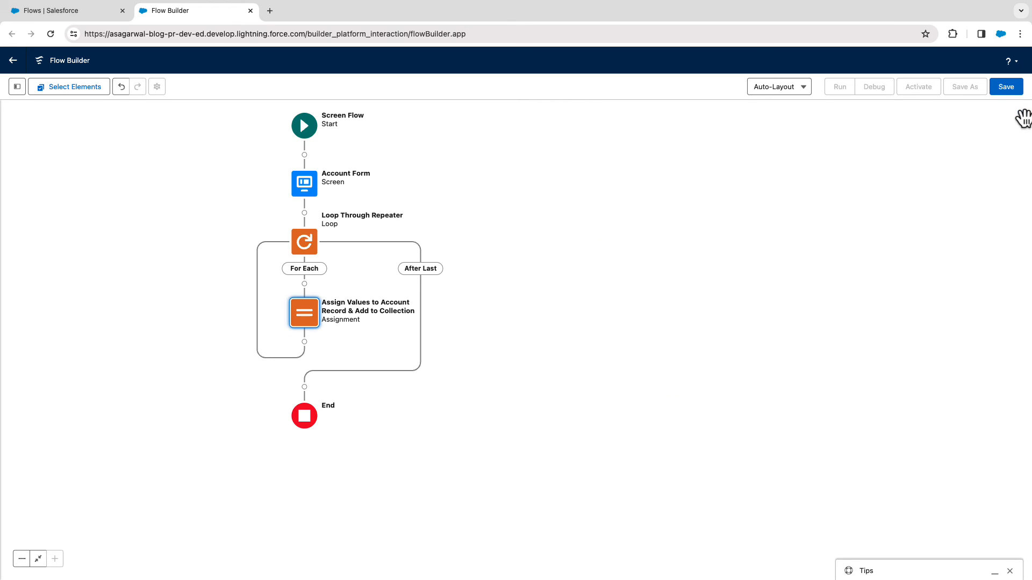
Add a Create Records element after the loop and label it Create Account Records.
left_click(304, 387)
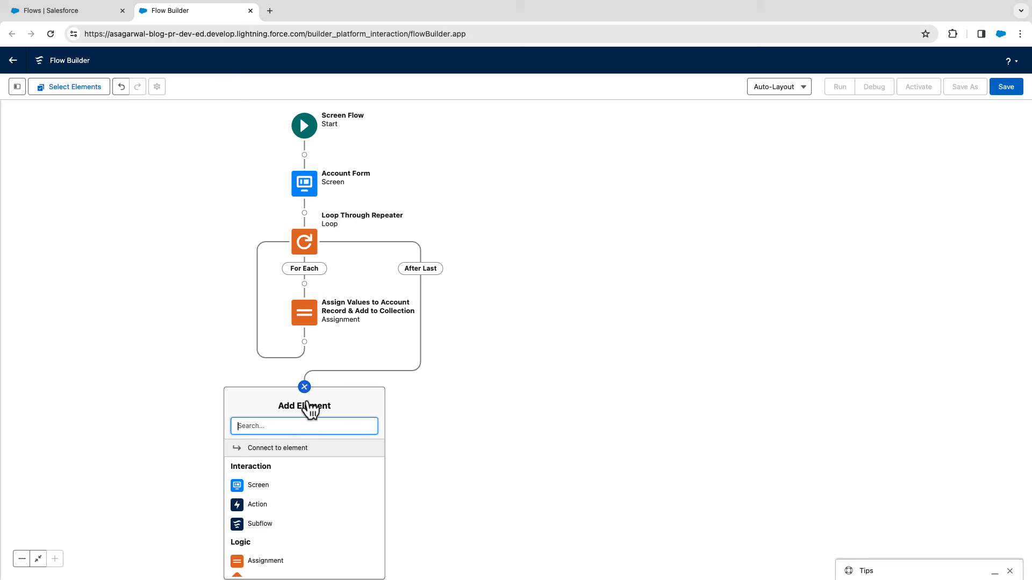
type("create")
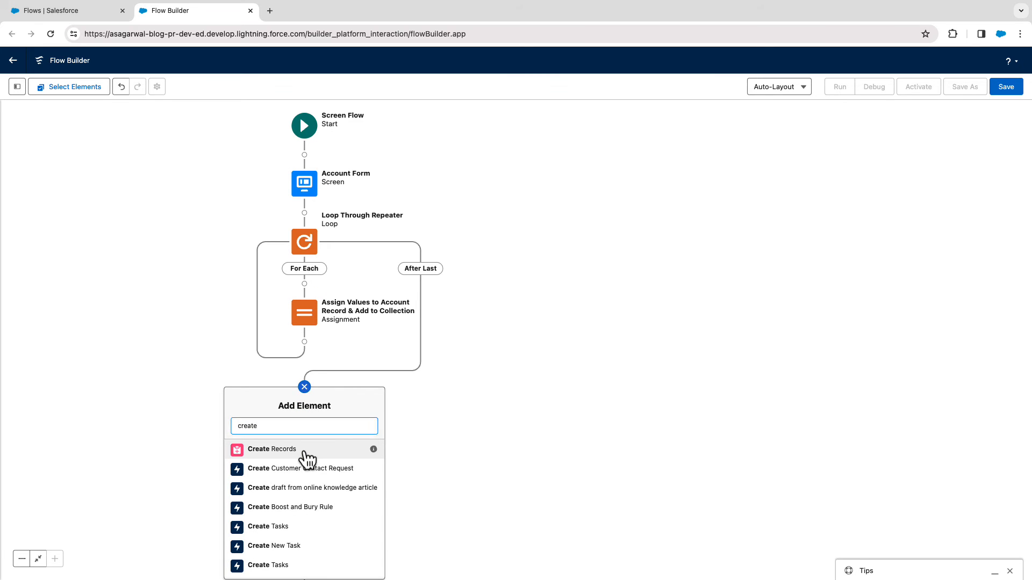
left_click(304, 452)
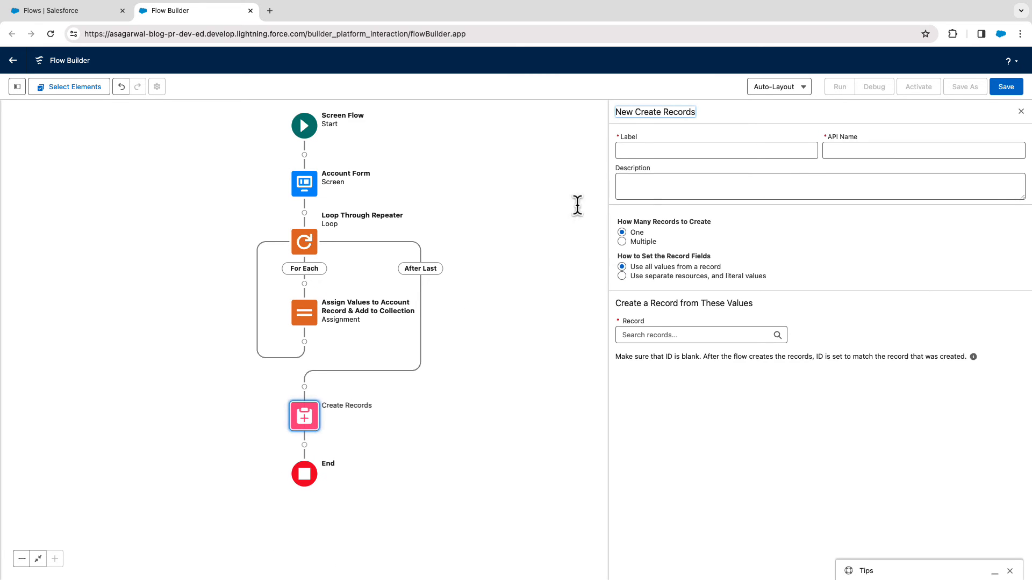
left_click(638, 150)
type("Create Ac")
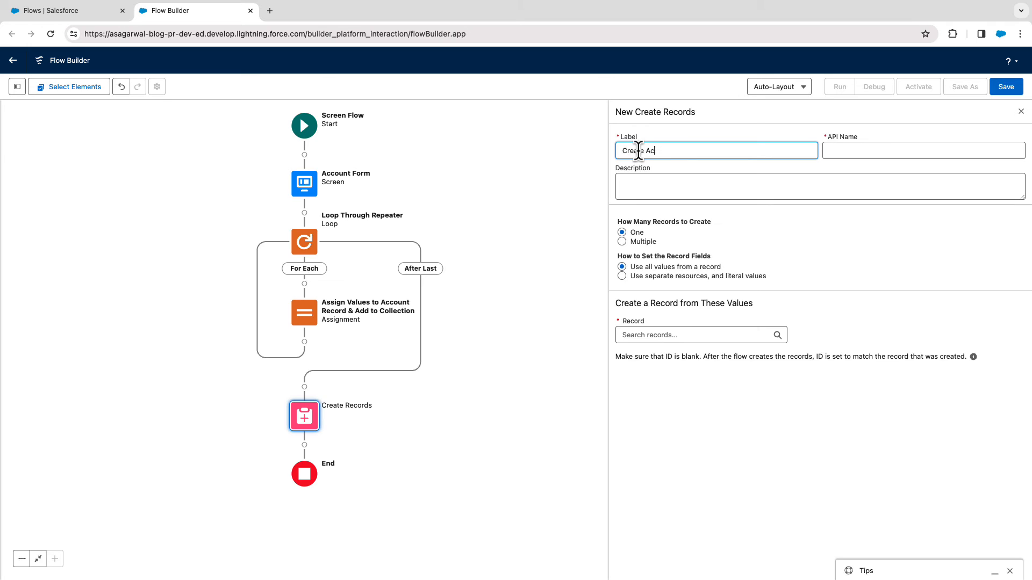
type("count Records")
key("Tab")
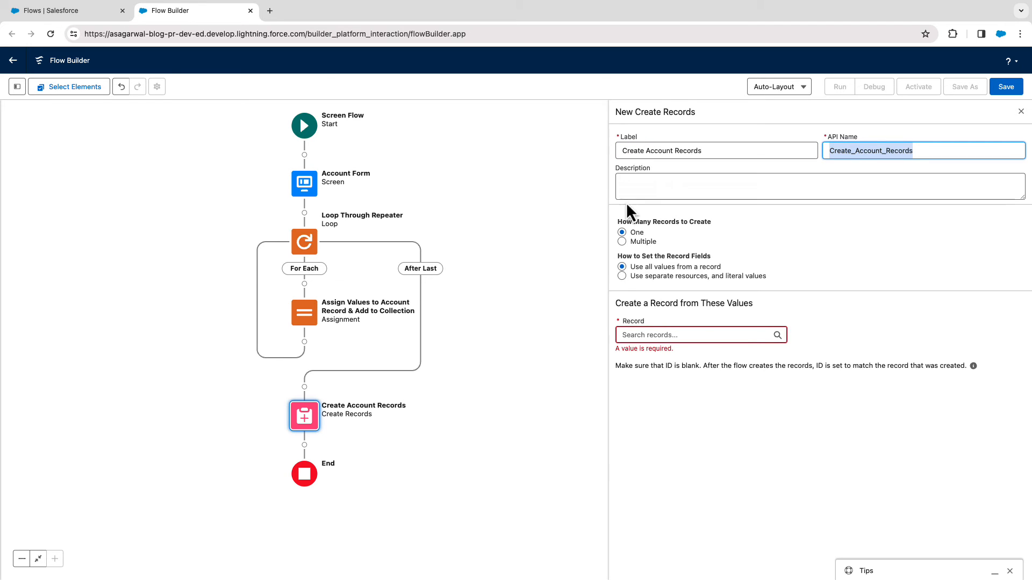
Configure the Create Records element to create multiple records from the accountList collection, and close its settings.
left_click(622, 242)
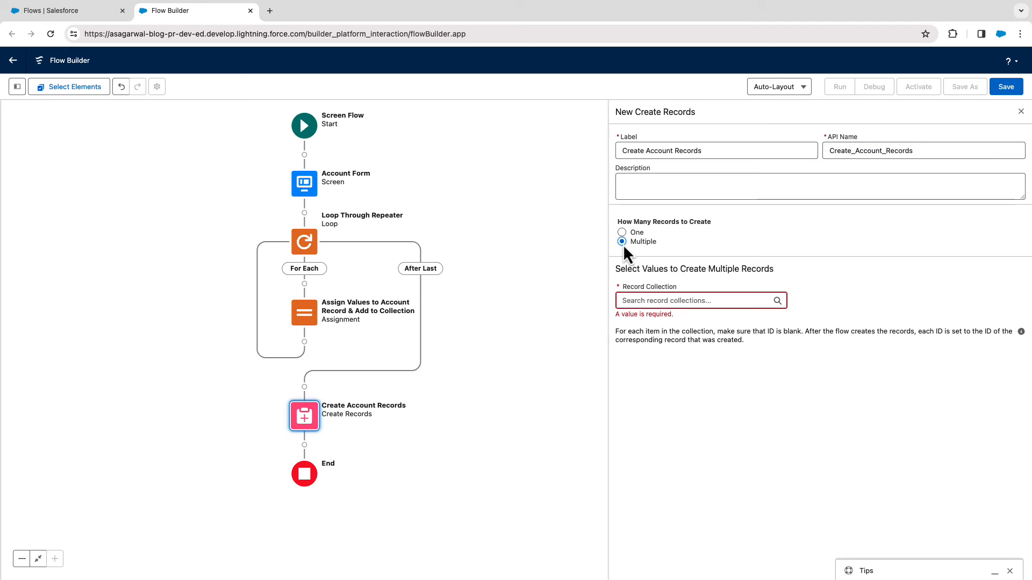
left_click(635, 300)
left_click(672, 357)
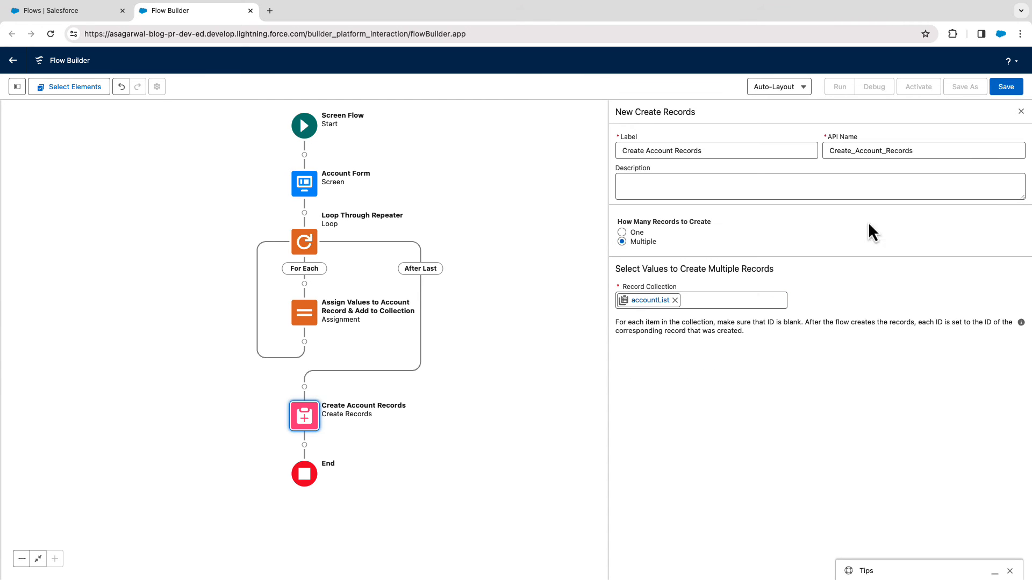
left_click(1021, 112)
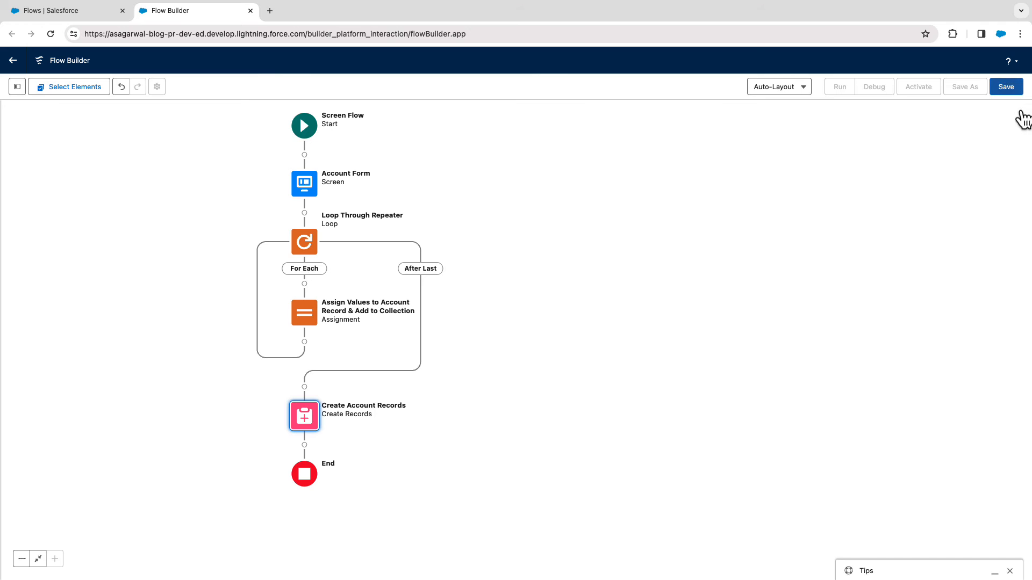
Save the flow with the label "Account - SCF - Create Accounts Using Repeater Component".
left_click(1006, 89)
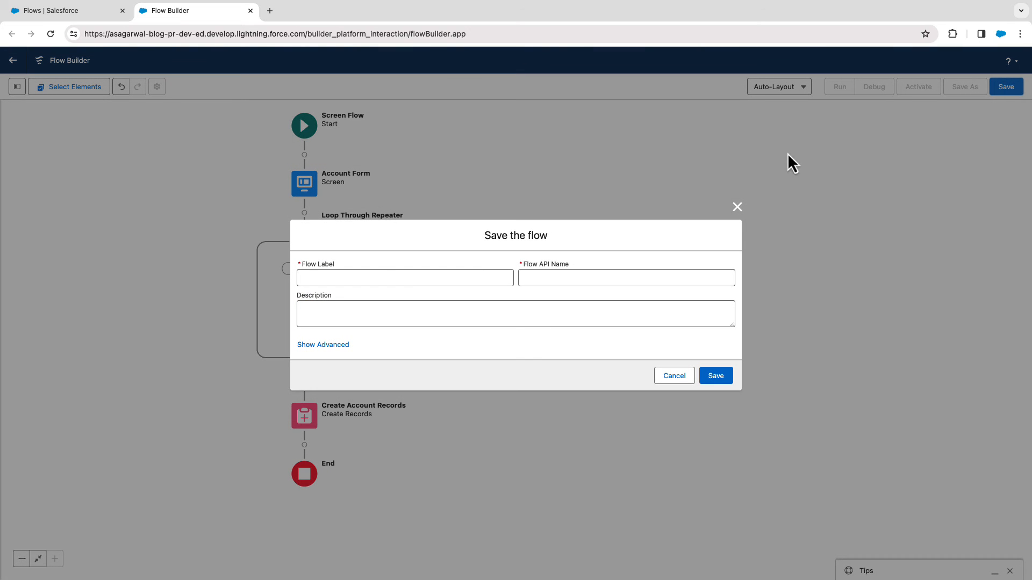
left_click(360, 278)
type("Account - SCF")
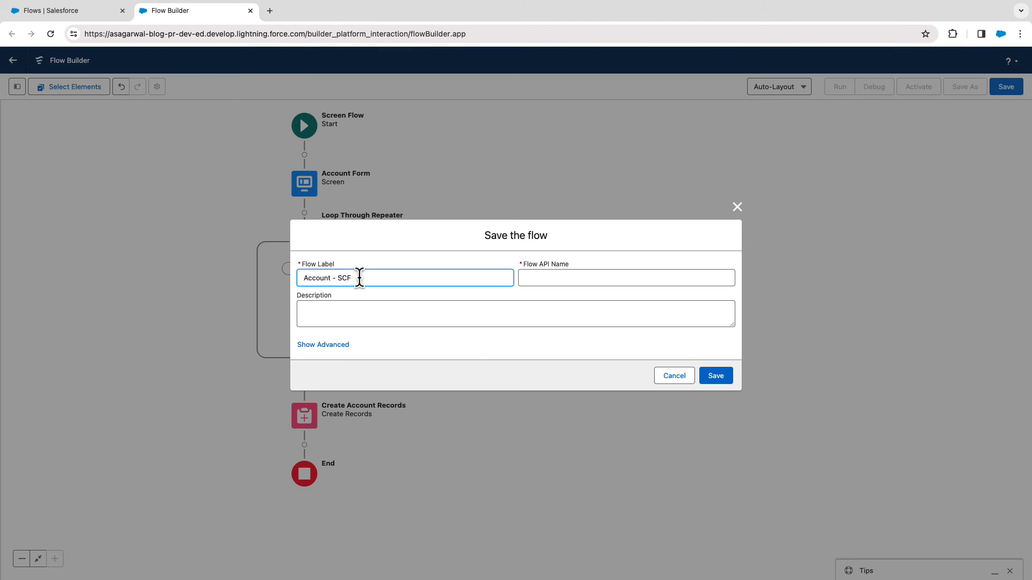
type(" - Create Accounts Using Repeater Component")
key("Tab")
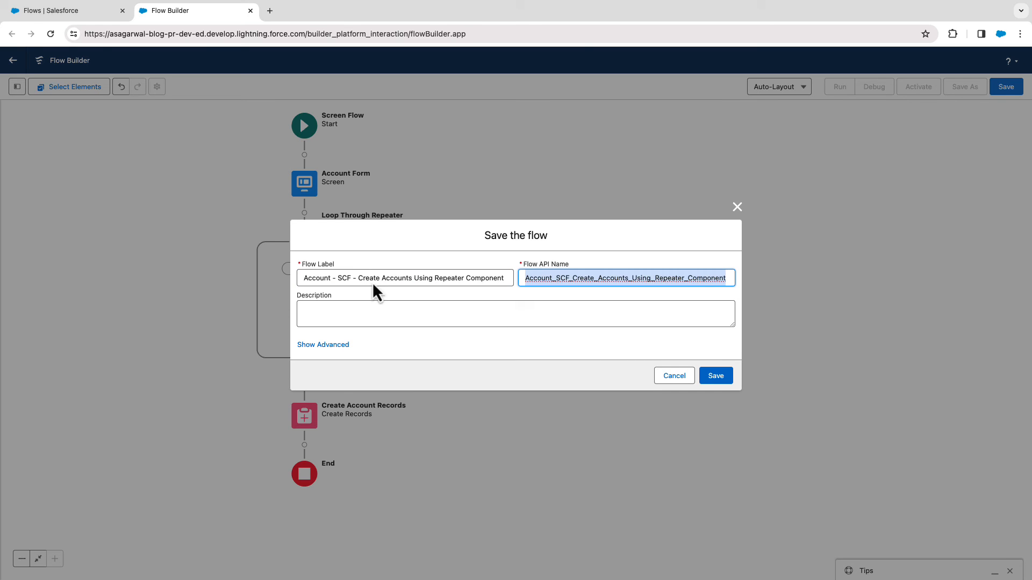
left_click(717, 378)
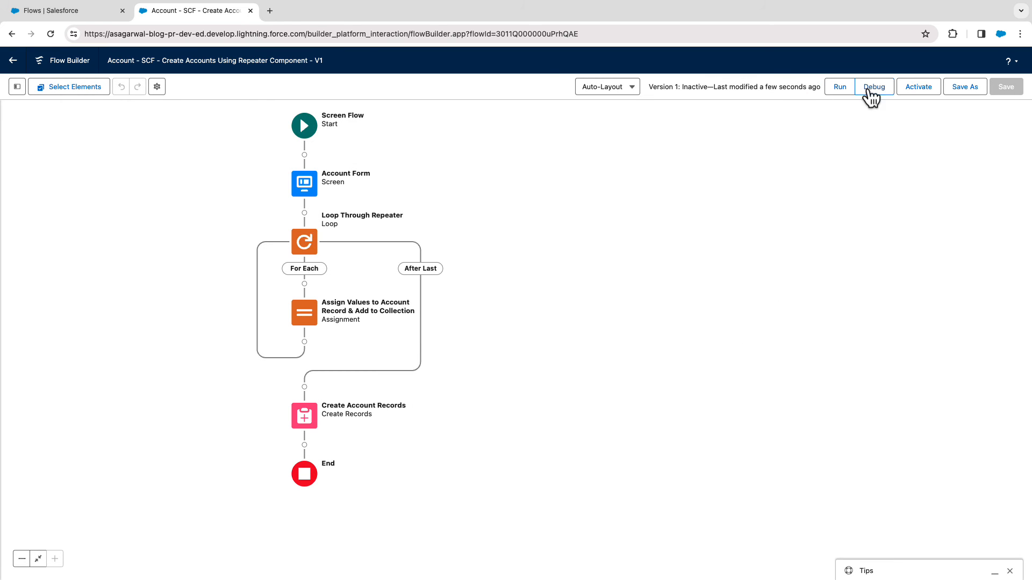
Run the flow in debug mode and enter "Omega Smart Solutions Inc." as the first account's name.
left_click(872, 89)
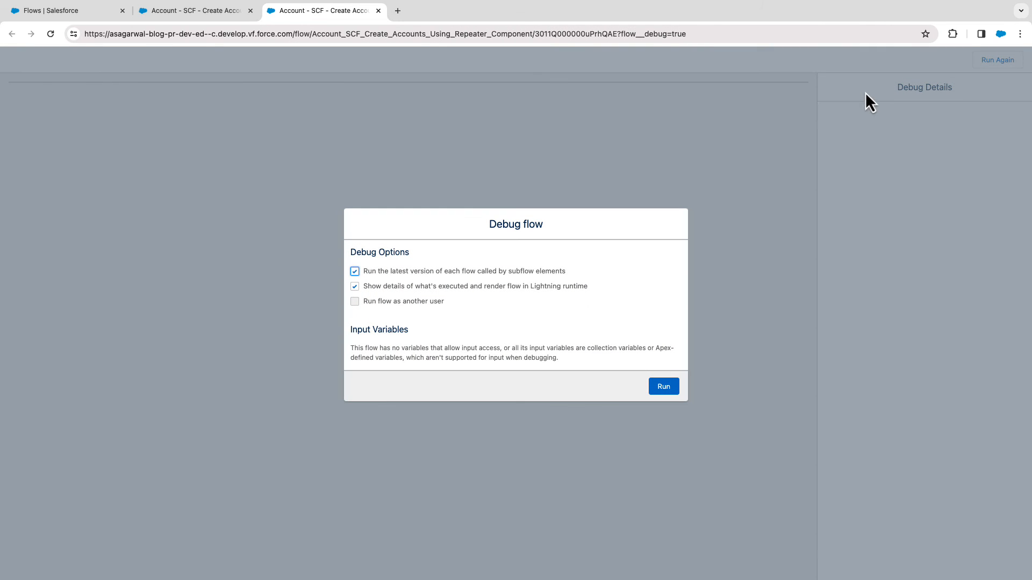
left_click(664, 387)
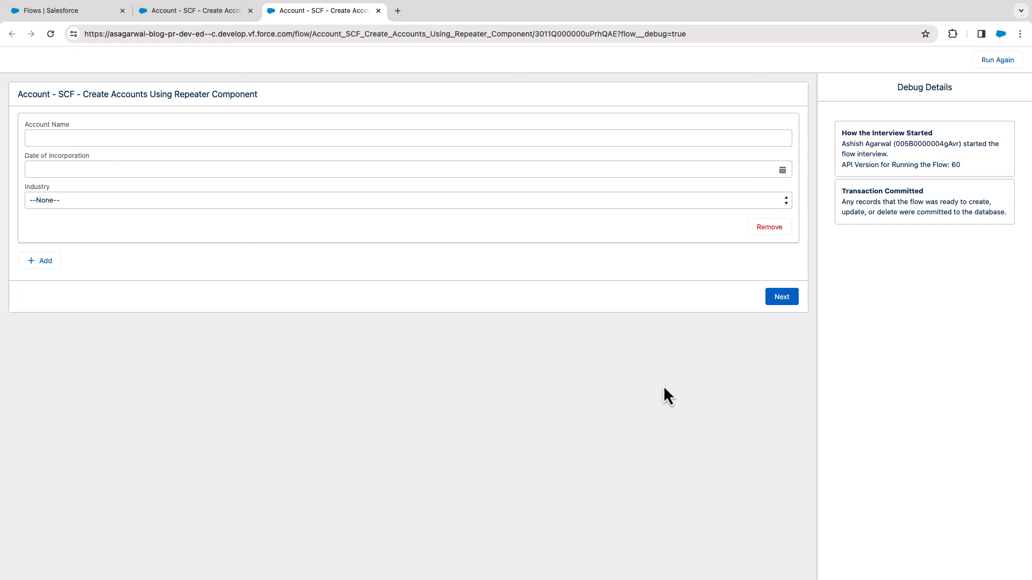
left_click(155, 140)
type("Omega ")
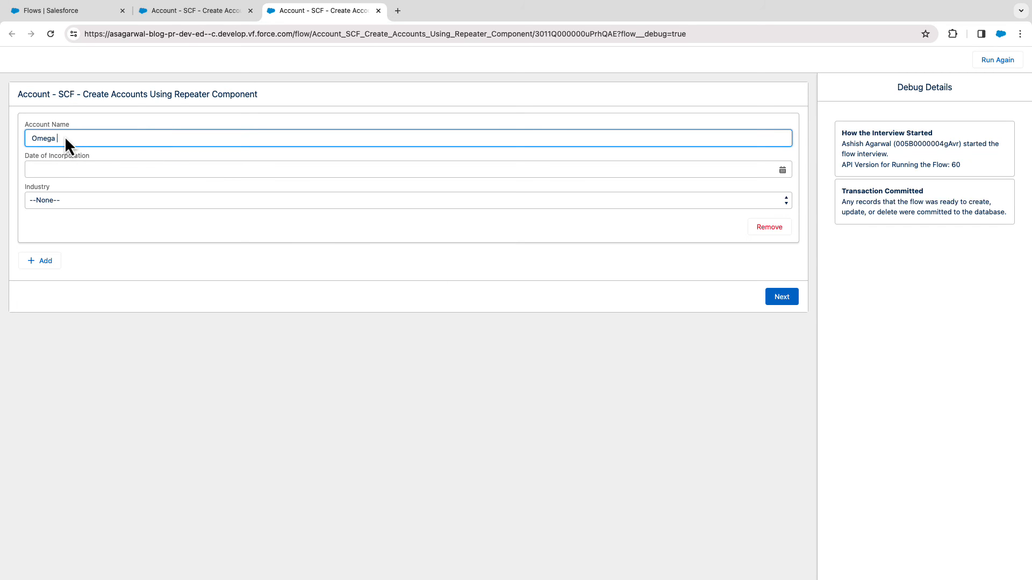
type("Smart Solutions Inc.")
Set the first account's Date of Incorporation to 1 Feb 2016 and its Industry to Consulting.
left_click(210, 169)
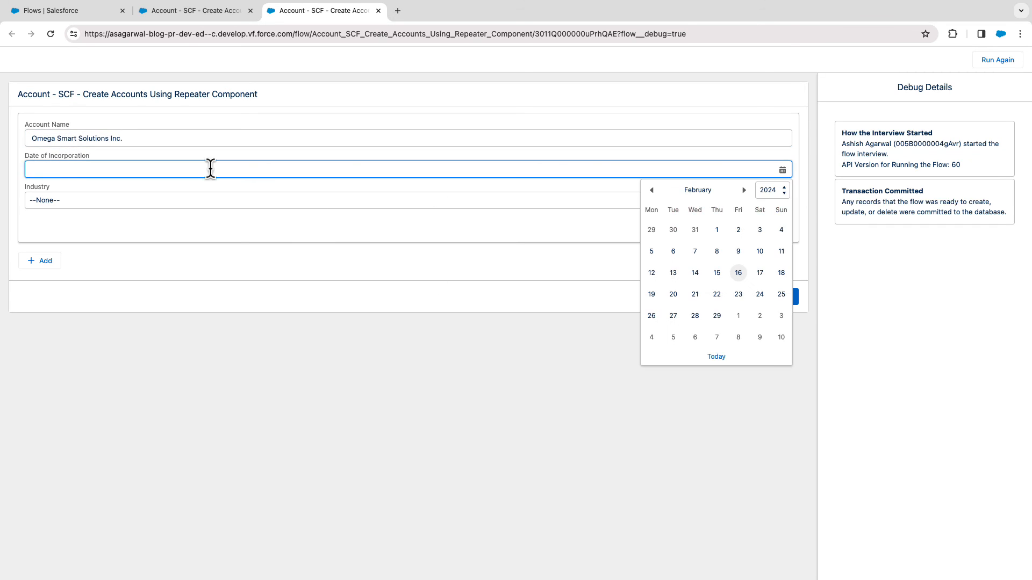
left_click(769, 190)
left_click(771, 96)
left_click(686, 233)
left_click(142, 199)
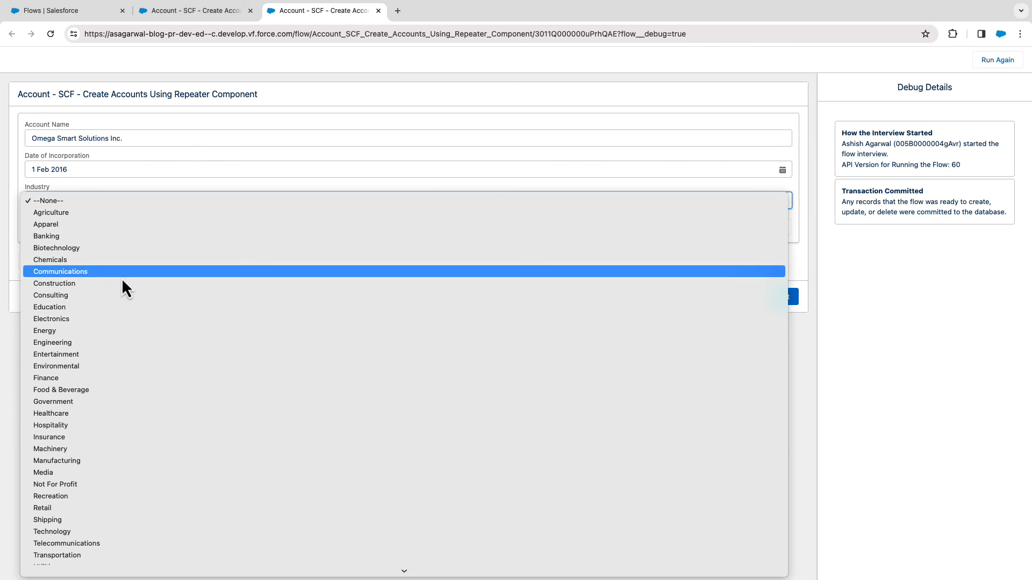
left_click(105, 296)
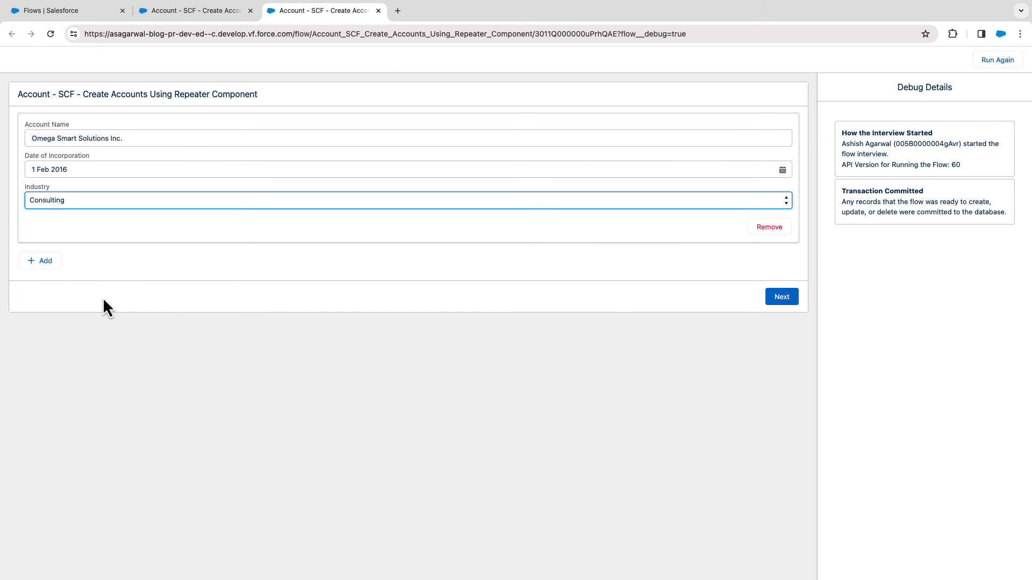
Add a second account entry to the repeater and name it "NuInfinite Trends Ltd.".
left_click(42, 262)
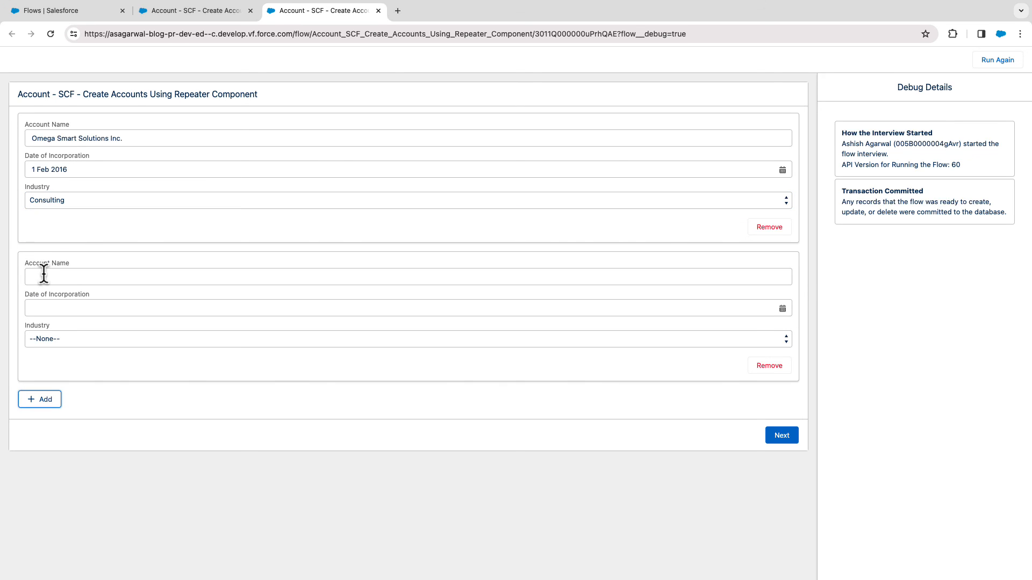
left_click(44, 276)
type("Nutrinite")
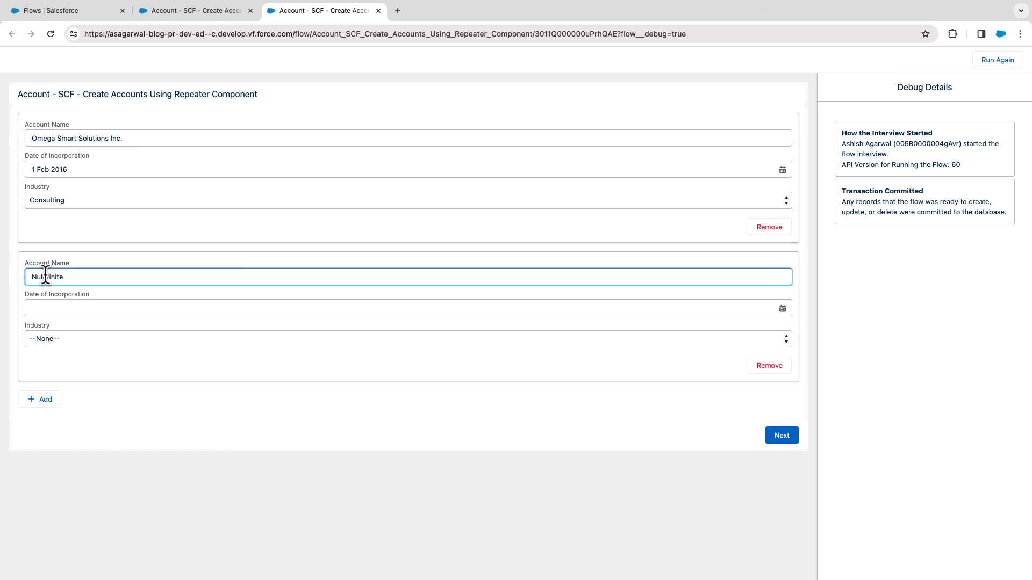
type(" Trends Ltd.")
Set the second account's Date of Incorporation to 28 Feb 2005 and its Industry to Finance.
left_click(46, 308)
left_click(773, 328)
left_click(775, 110)
left_click(651, 457)
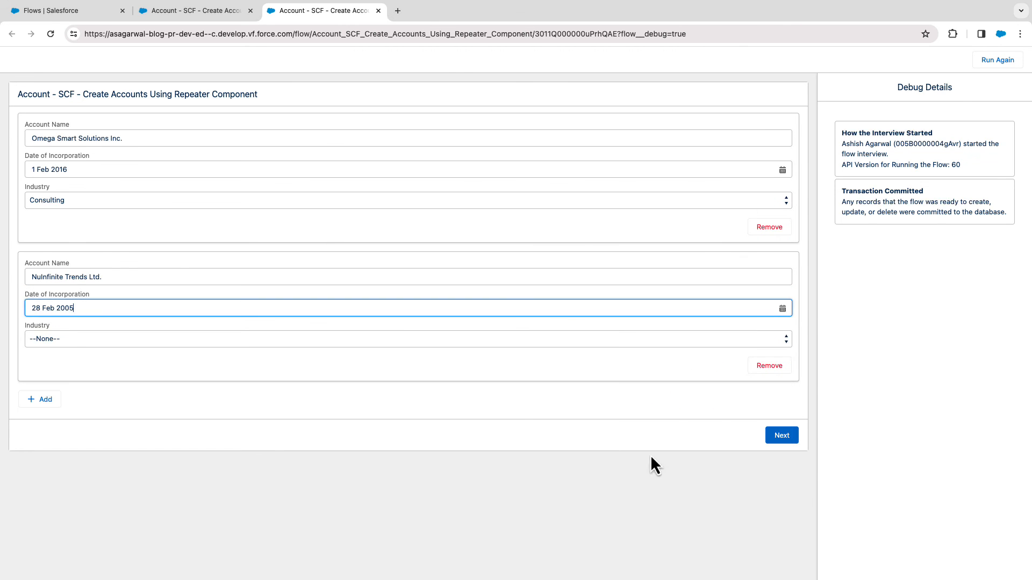
left_click(72, 339)
key("f")
key("Return")
Add a third account entry to the repeater and name it "GammaTech Systems".
left_click(39, 399)
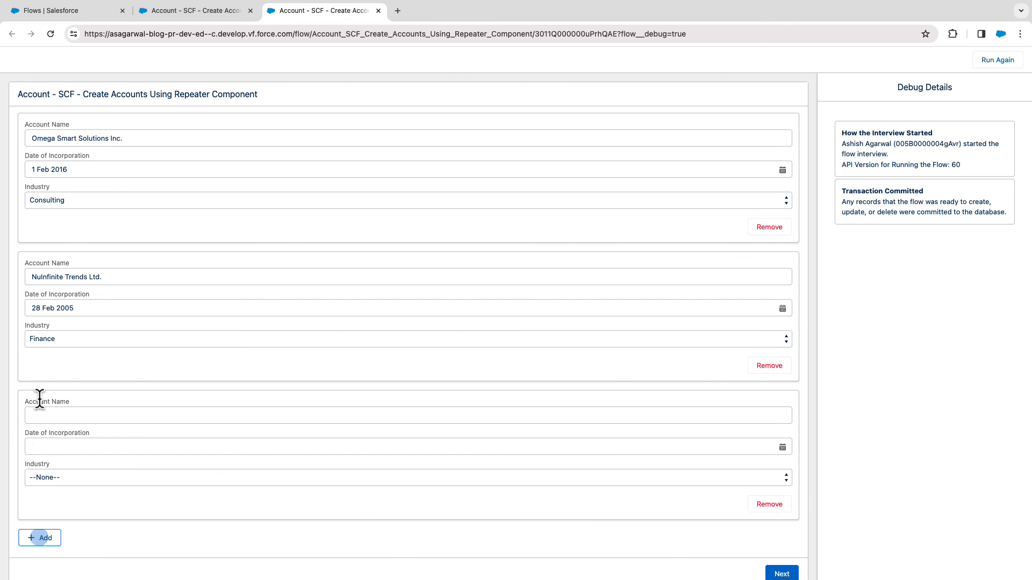
left_click(40, 416)
type("GammaT")
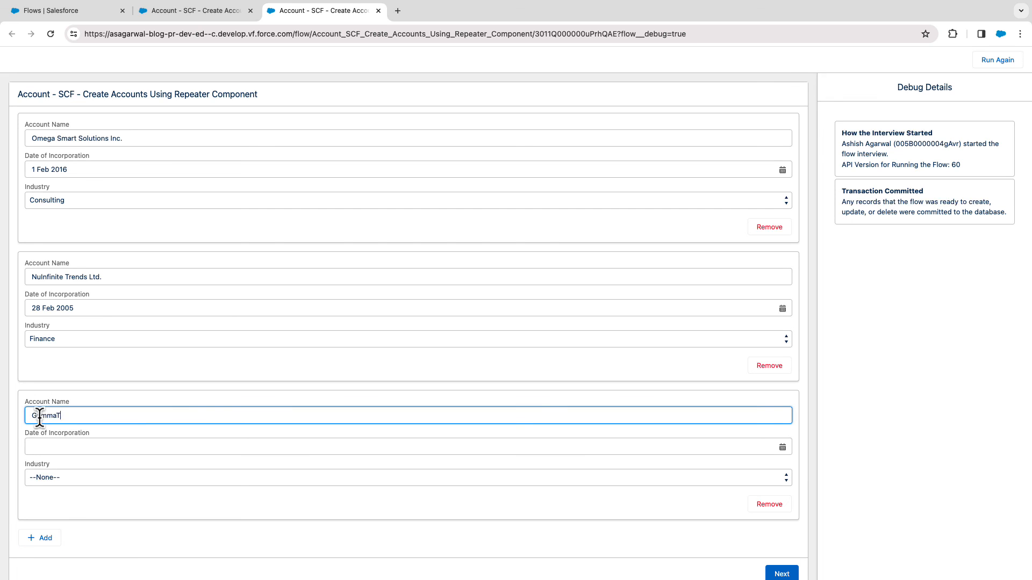
type("ech Systems")
Set the third account's Date of Incorporation to 15 Feb 2019 and its Industry to Technology.
left_click(82, 447)
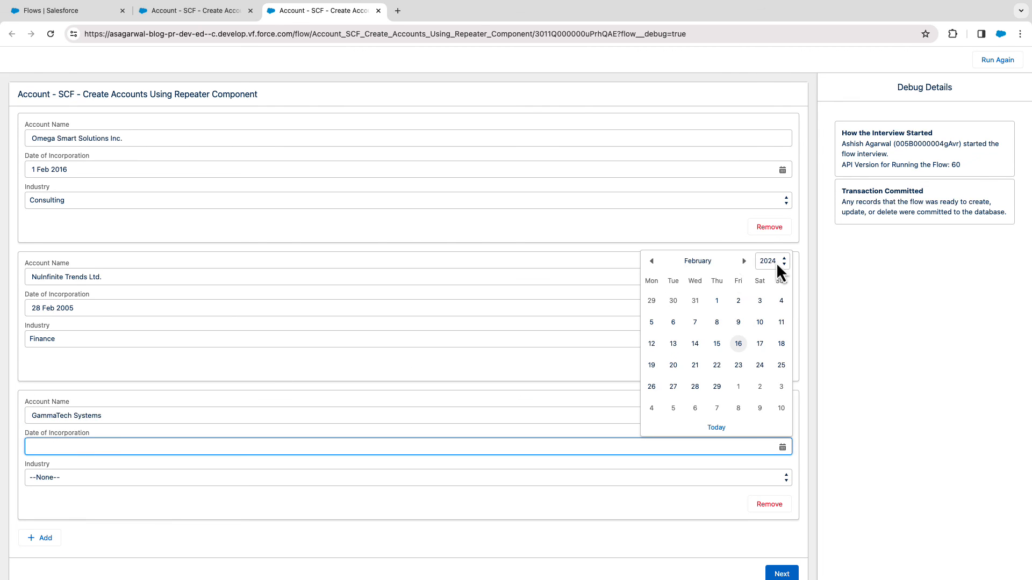
left_click(777, 263)
left_click(767, 206)
left_click(738, 344)
left_click(199, 479)
key("t")
key("Return")
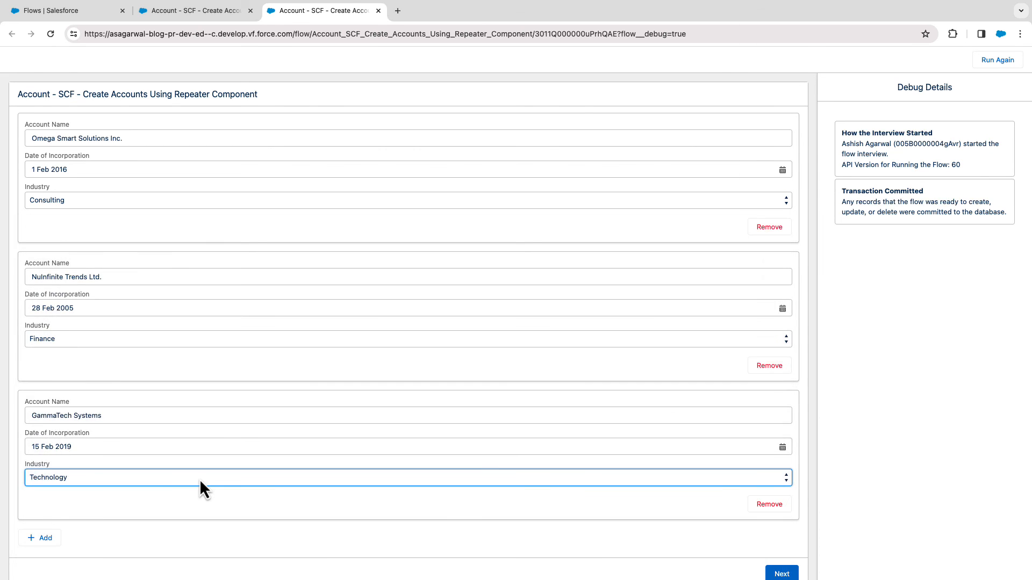
left_click(395, 536)
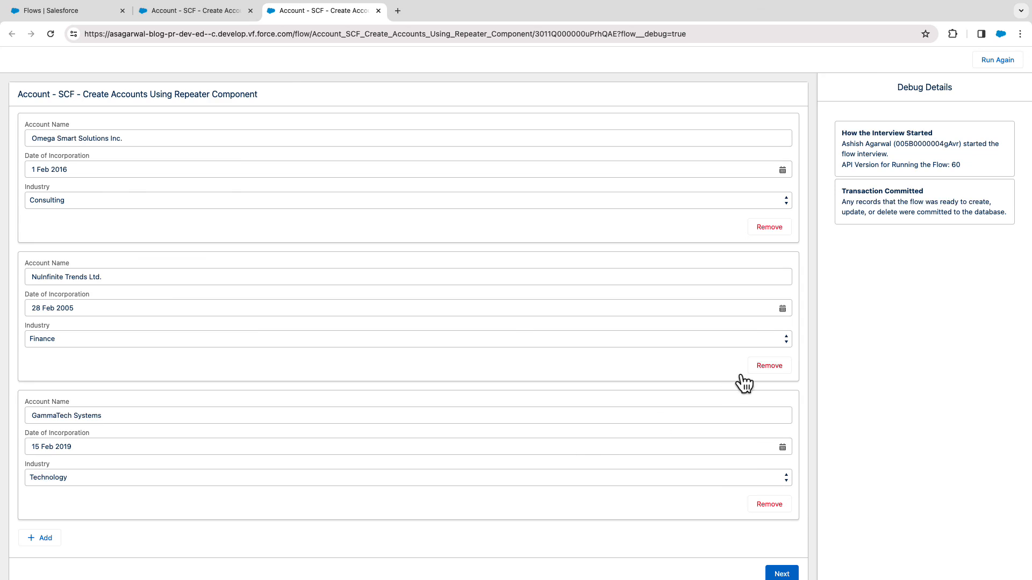
Remove the NuInfinite Trends Ltd. entry from the repeater and submit the remaining accounts to the flow.
left_click(762, 371)
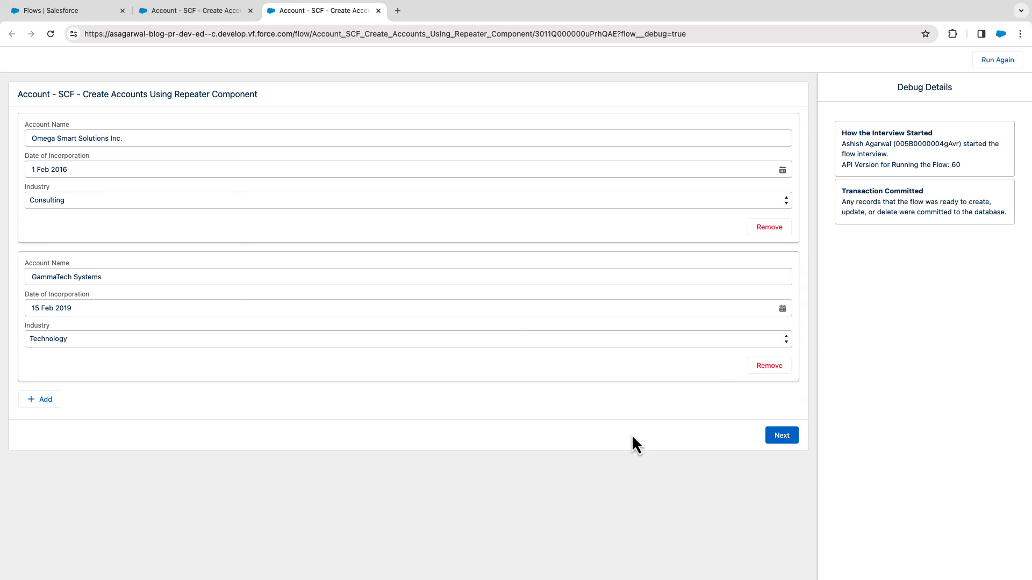
left_click(780, 437)
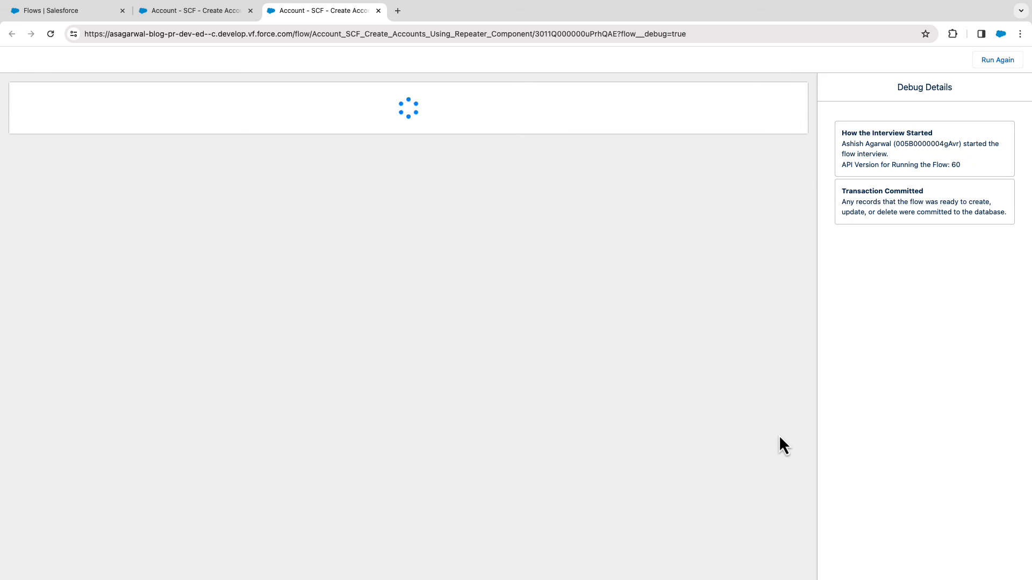